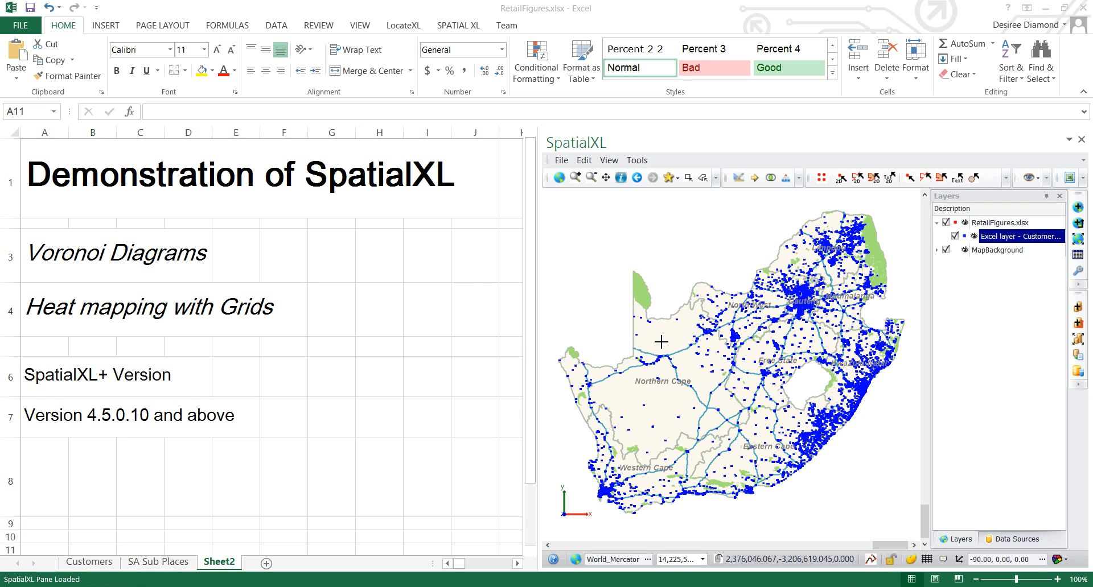
# Step: On the Customers sheet, start a Grid Data layer operation for the Customers Excel layer
pyautogui.hotkey('ctrl', 'pageup')
pyautogui.hotkey('ctrl', 'pageup')
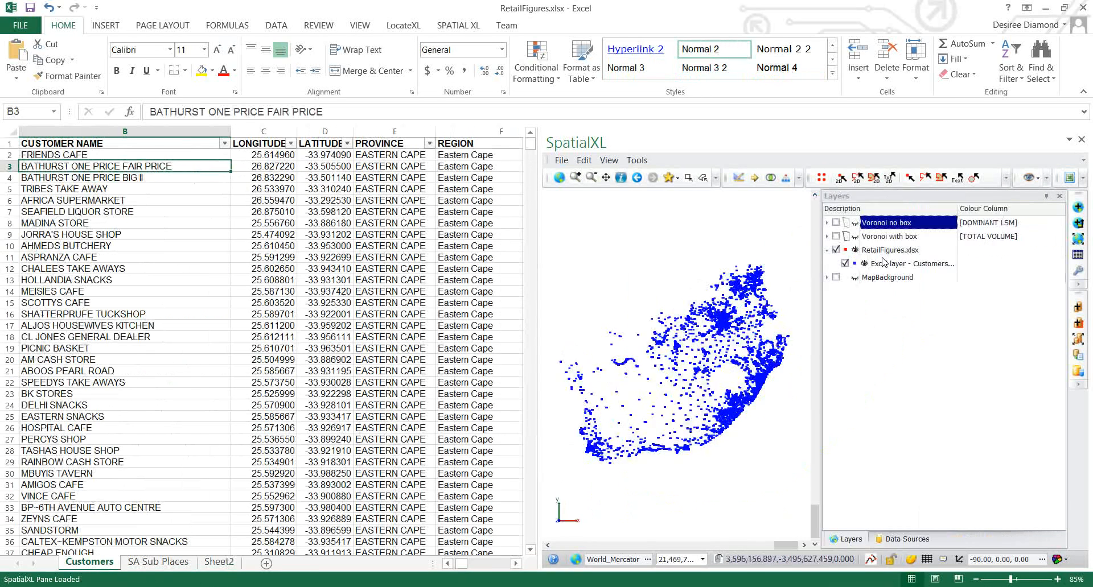
pyautogui.click(881, 265)
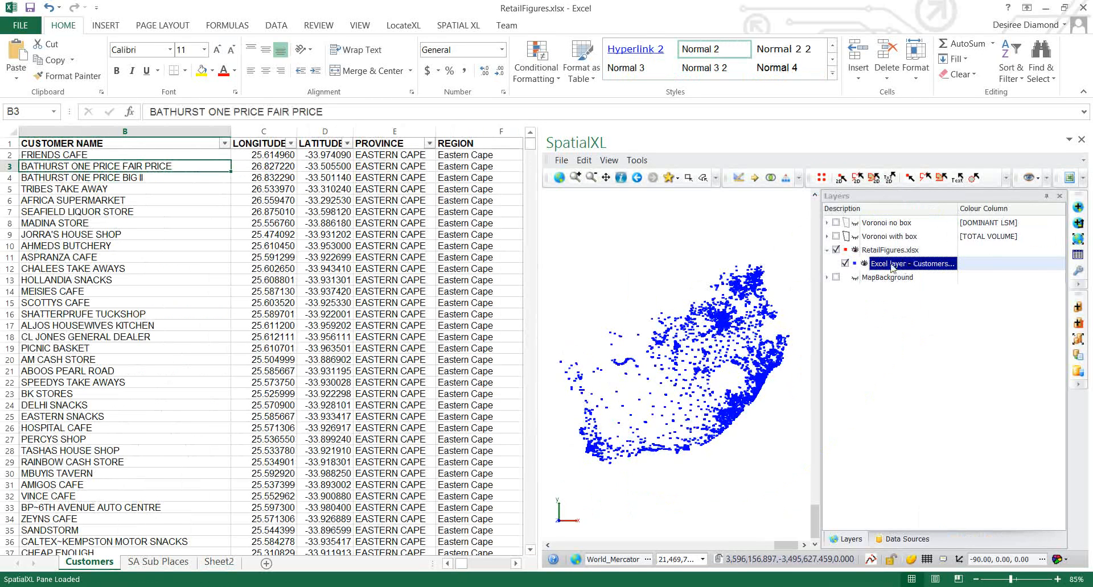
pyautogui.rightClick(892, 265)
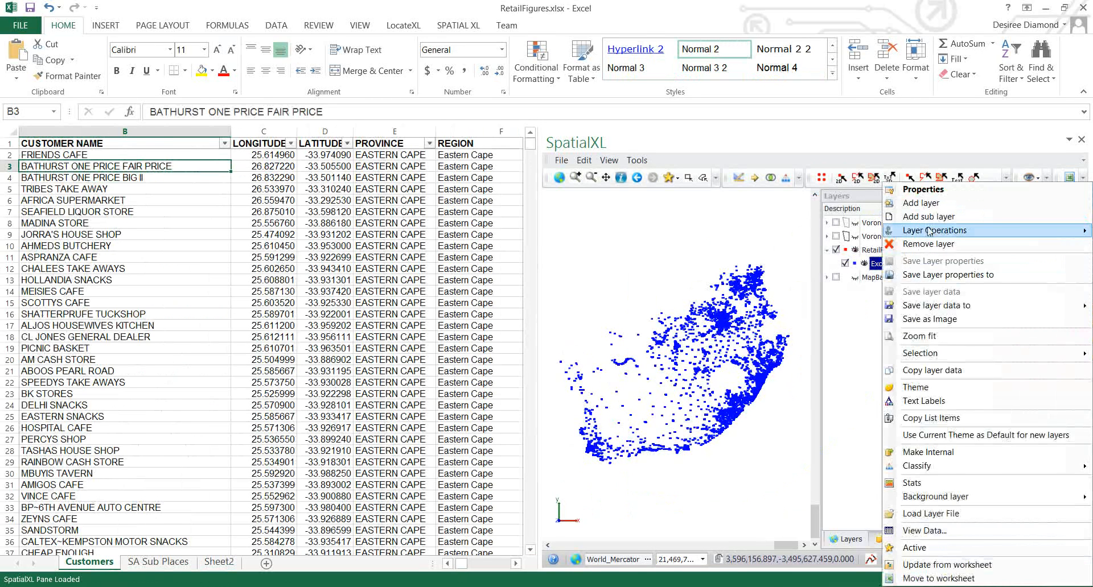
pyautogui.moveTo(928, 234)
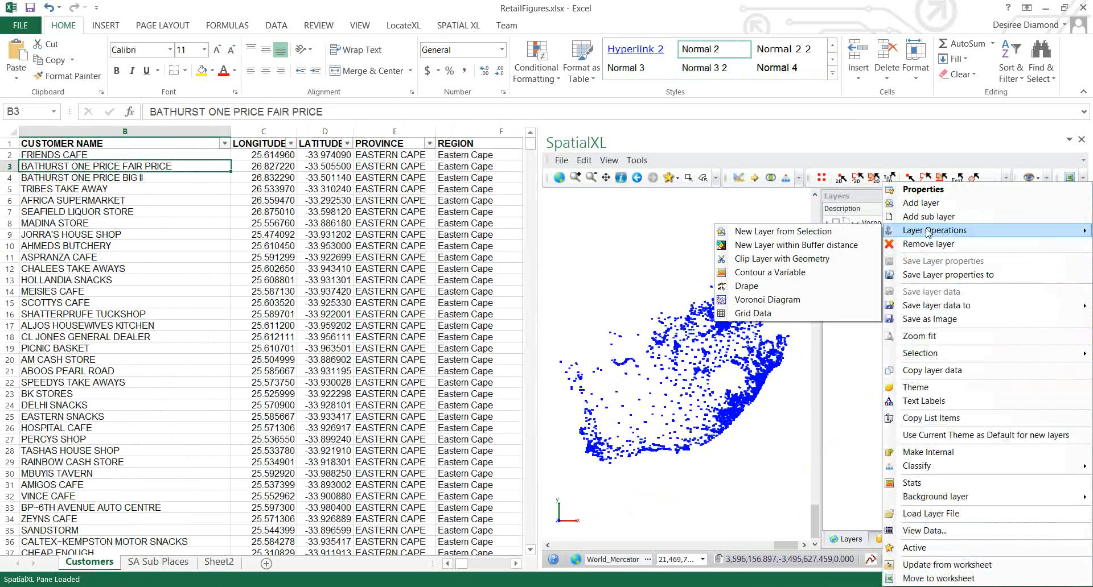
pyautogui.click(752, 313)
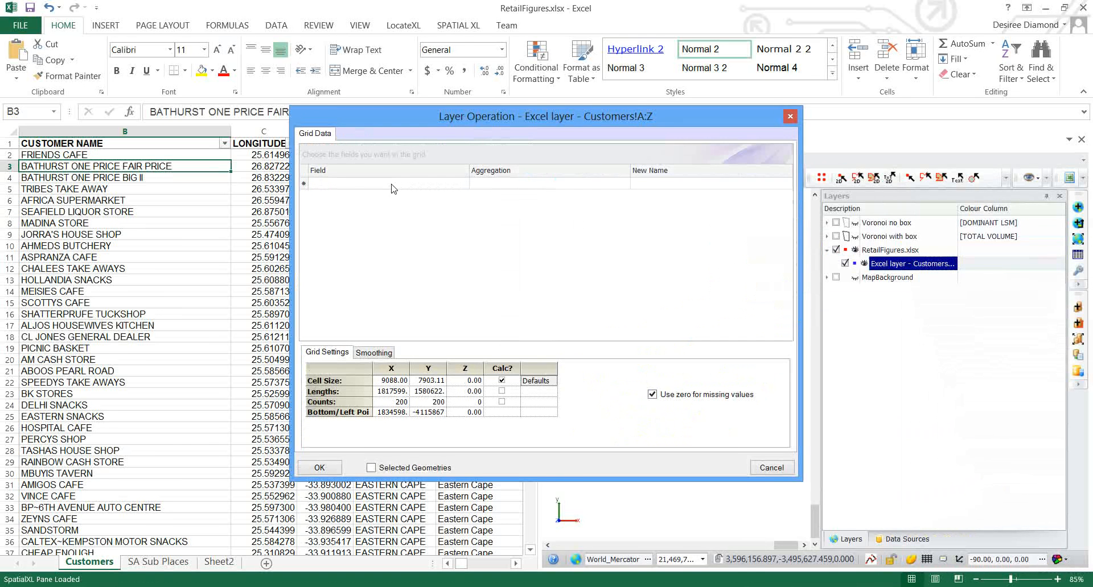
# Step: Add the TOTAL VOLUME field to the grid with Sum aggregation and the new name TOTAL VOLUME_Sum
pyautogui.click(343, 188)
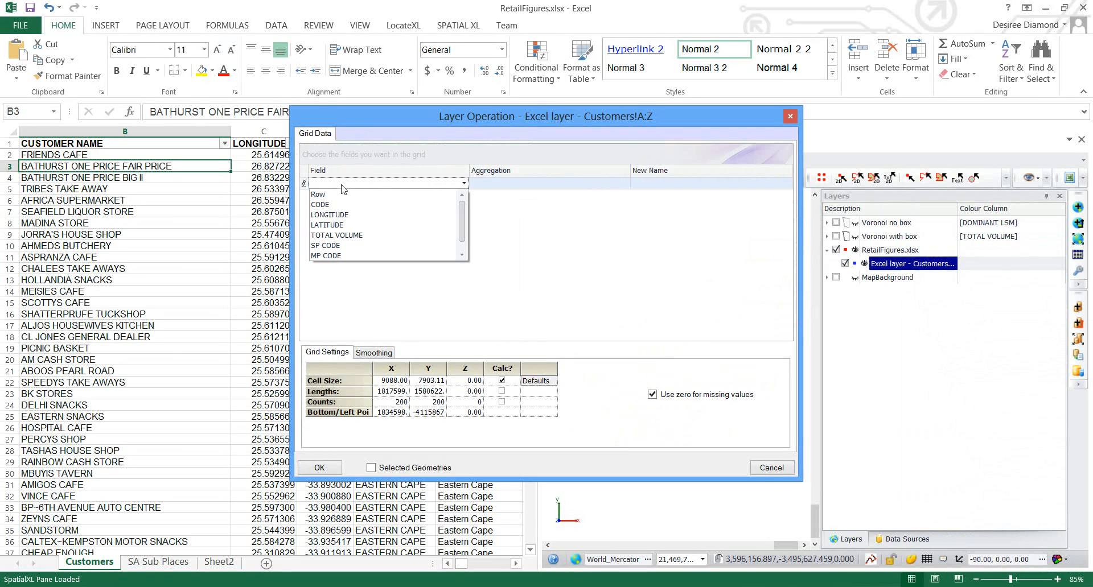
pyautogui.click(335, 236)
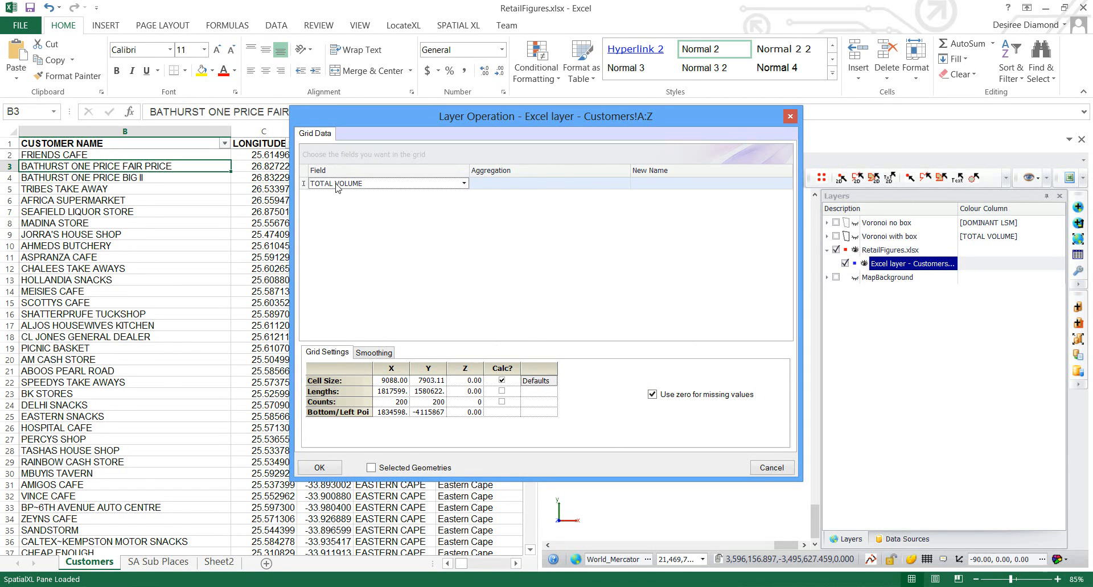
pyautogui.click(497, 189)
pyautogui.click(590, 191)
pyautogui.click(651, 184)
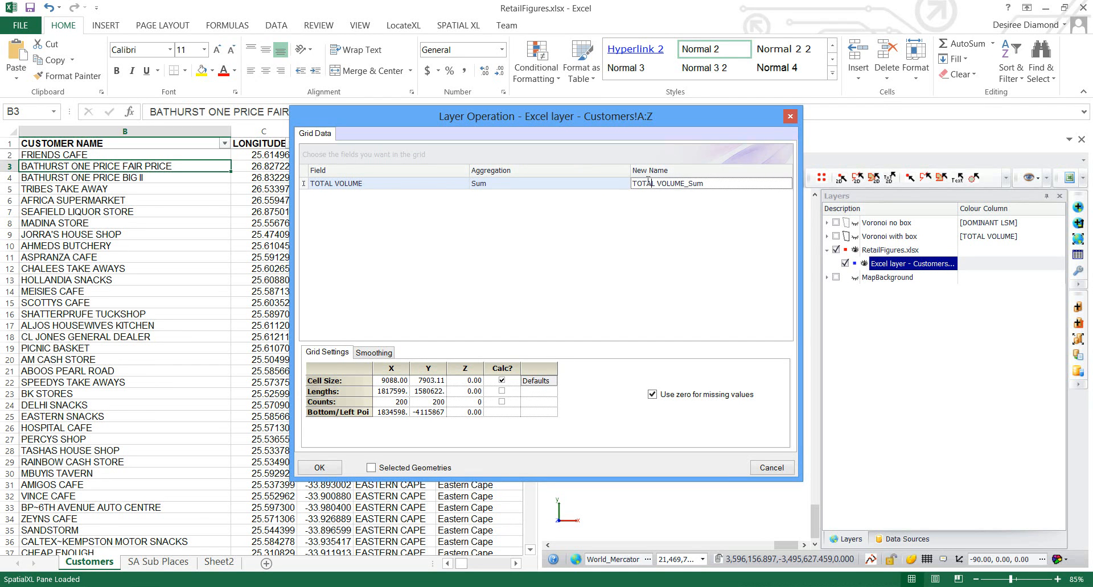
# Step: Add the CODE field to the grid with Count aggregation and the new name CODE_Count
pyautogui.click(336, 198)
pyautogui.click(317, 198)
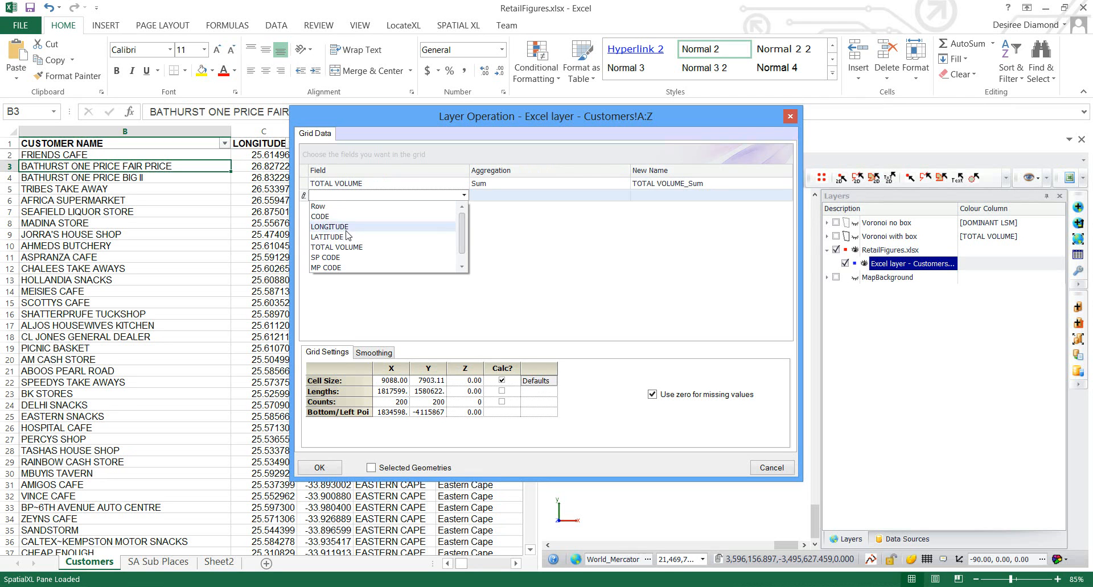
pyautogui.click(322, 217)
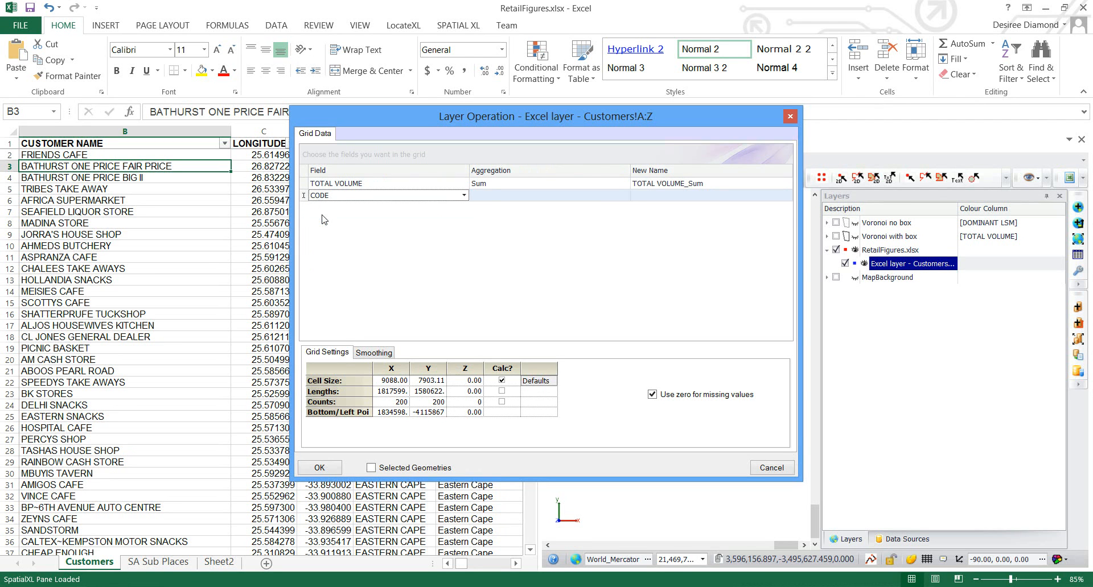
pyautogui.click(477, 197)
pyautogui.click(479, 248)
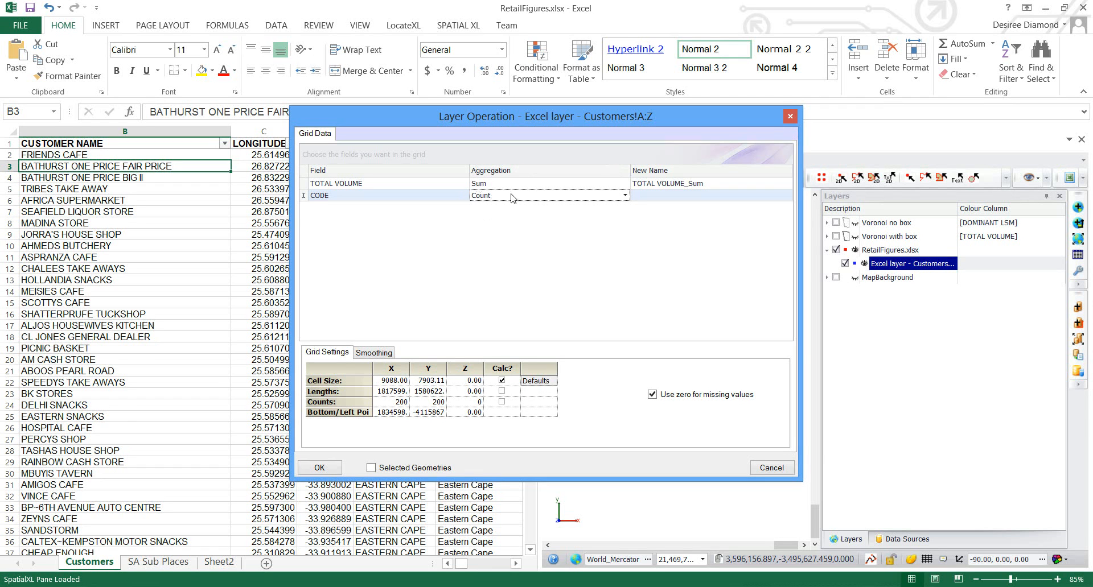
pyautogui.click(633, 195)
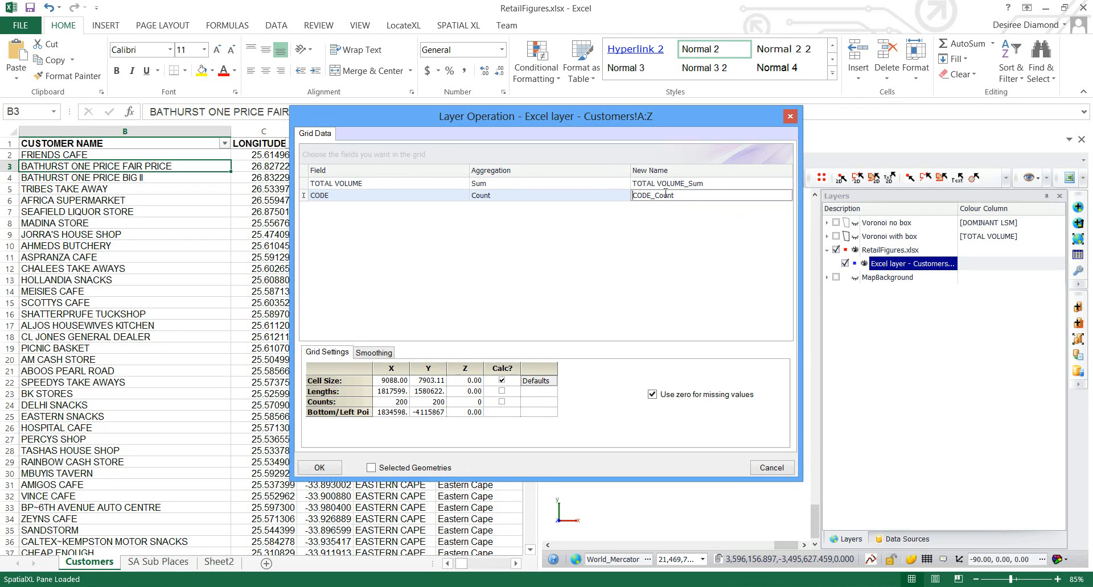
# Step: Add the DOMINANT LSM field to the grid with Maximum aggregation and the new name DOMINANT LSM_Maximum
pyautogui.click(334, 208)
pyautogui.click(326, 207)
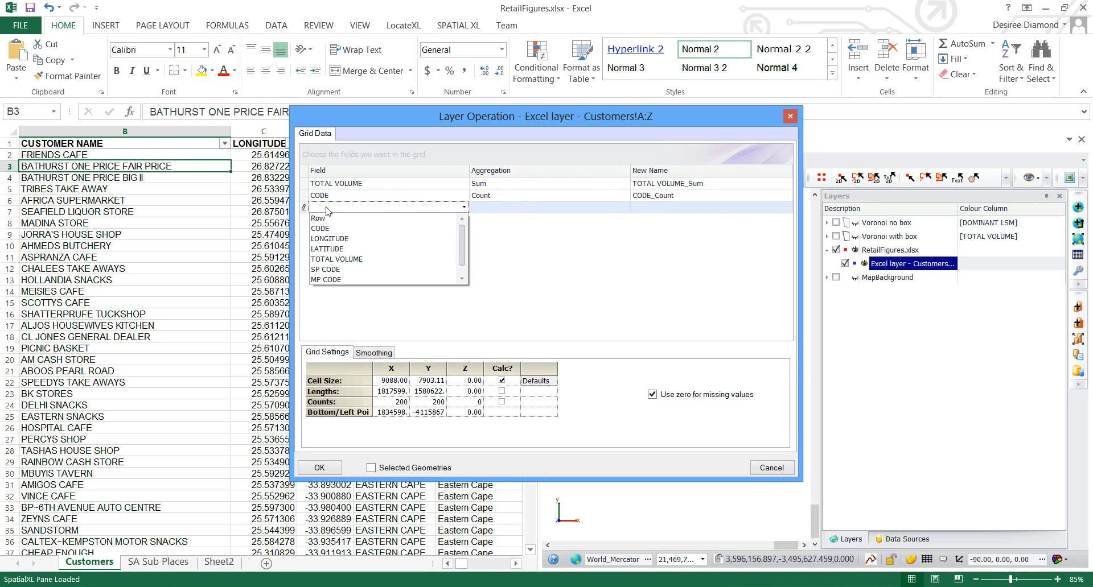
pyautogui.click(461, 280)
pyautogui.click(378, 280)
pyautogui.click(493, 214)
pyautogui.click(493, 246)
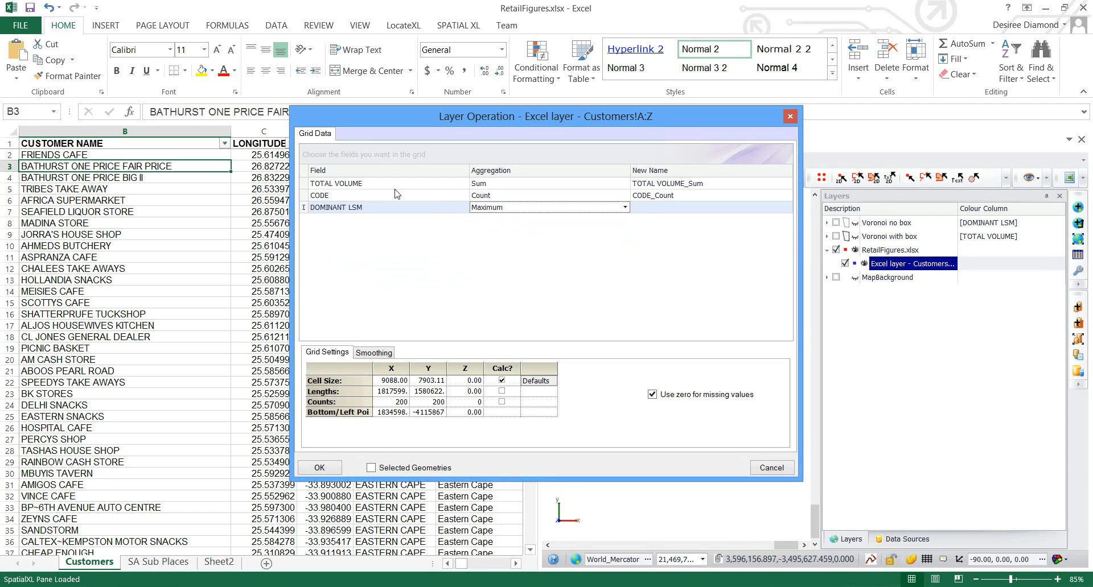
pyautogui.click(665, 210)
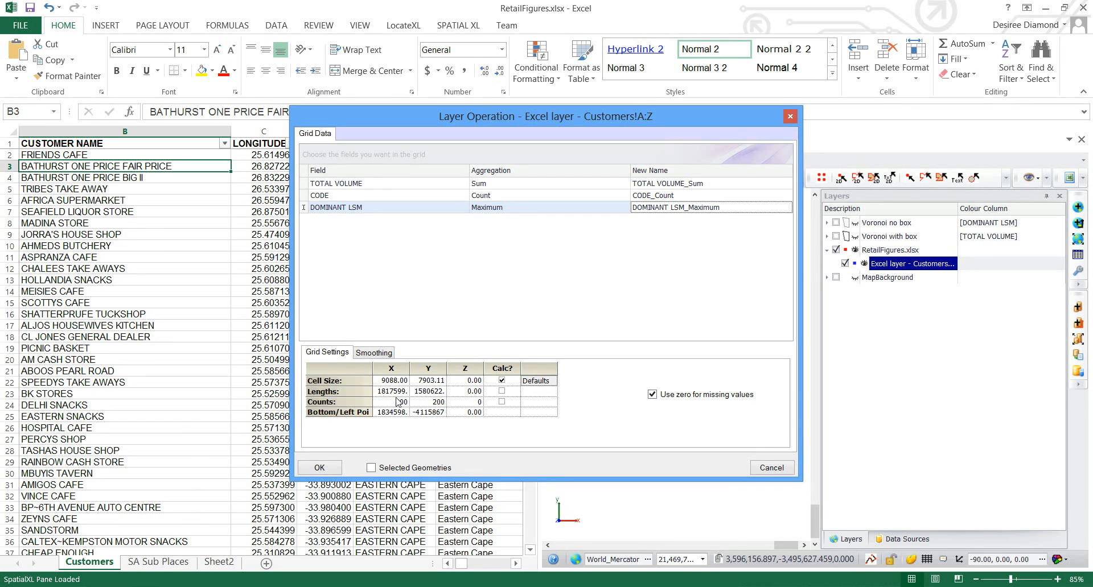
# Step: Turn off using zero for missing values and generate the grid layer
pyautogui.click(651, 400)
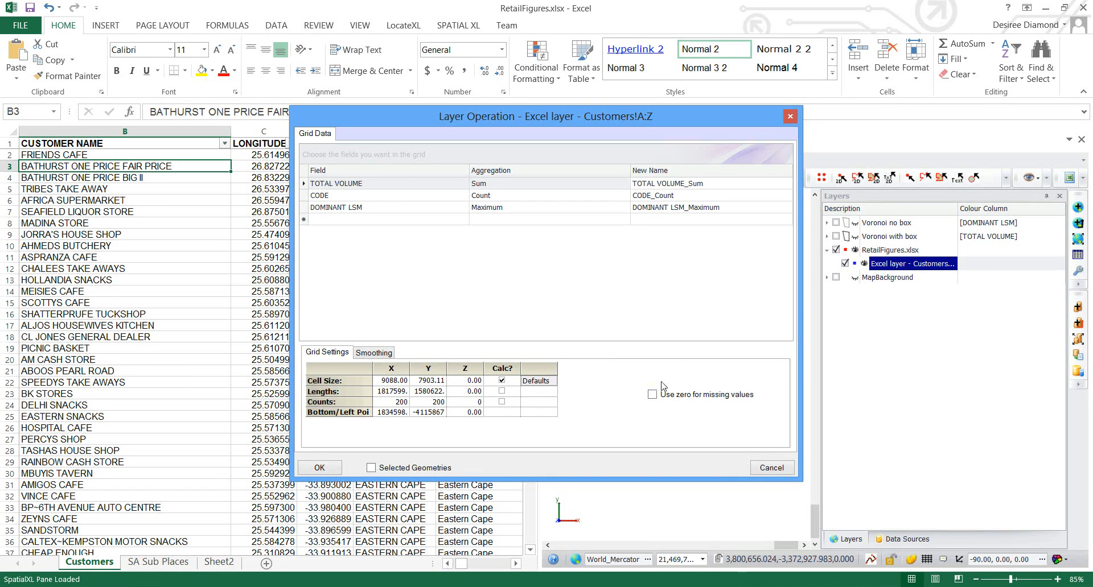
pyautogui.click(319, 468)
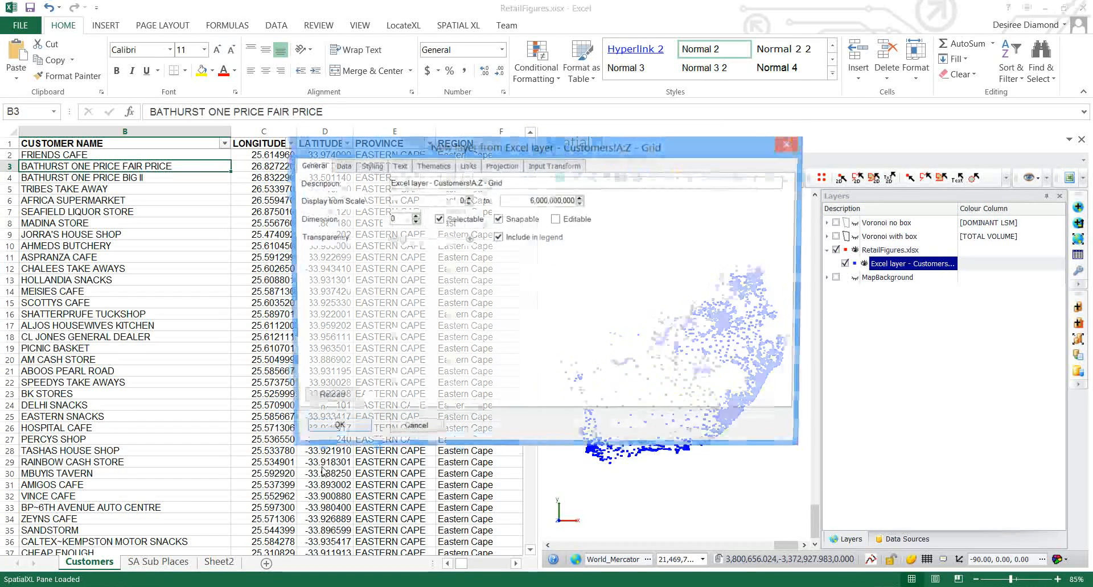
# Step: Create a new theme named TotalSales for the new grid layer
pyautogui.click(433, 167)
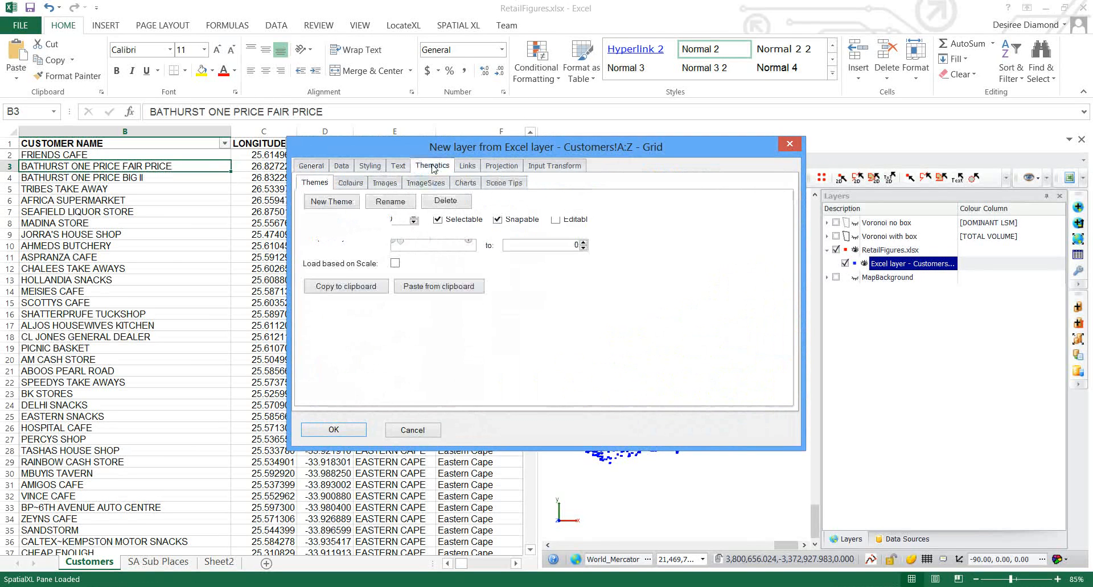
pyautogui.click(342, 205)
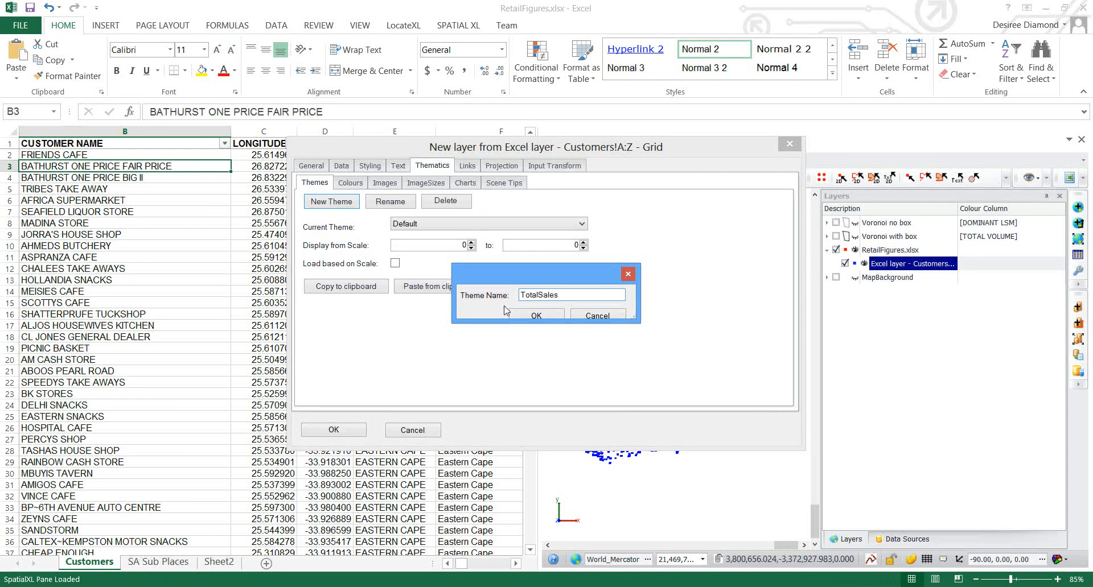
pyautogui.write('TotalSales')
pyautogui.click(536, 317)
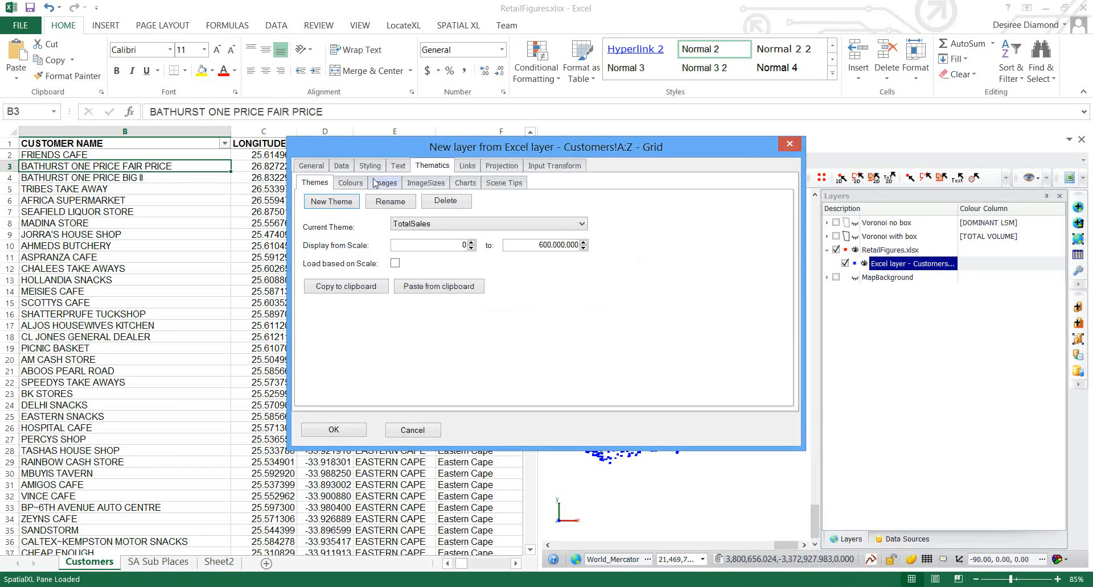
# Step: Colour the grid by TOTAL VOLUME_Sum using best-fit number ranges with five values, and add the layer to the map
pyautogui.click(350, 182)
pyautogui.click(687, 200)
pyautogui.click(411, 211)
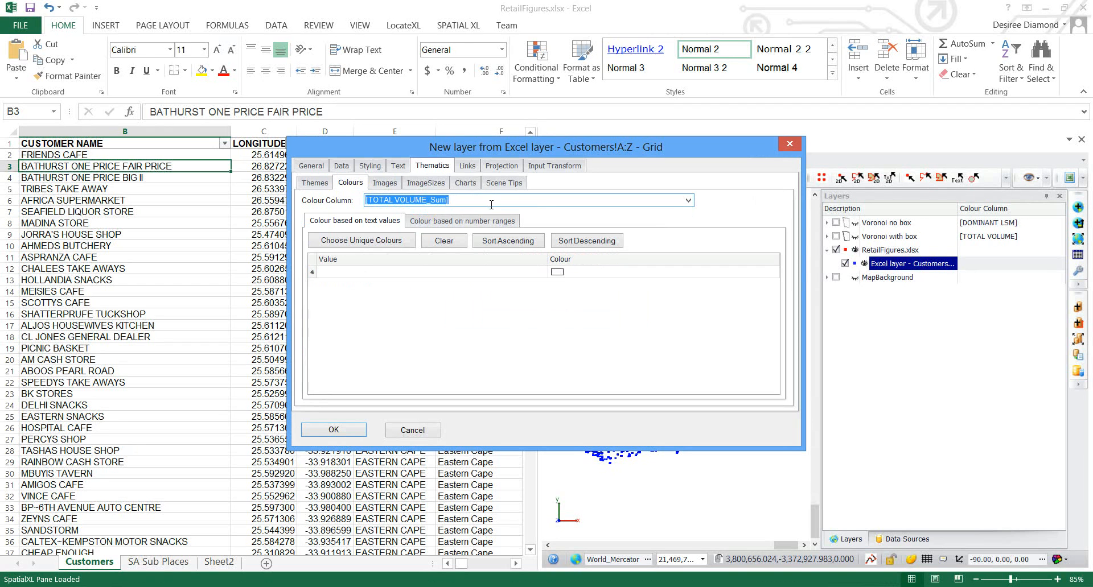
pyautogui.click(463, 221)
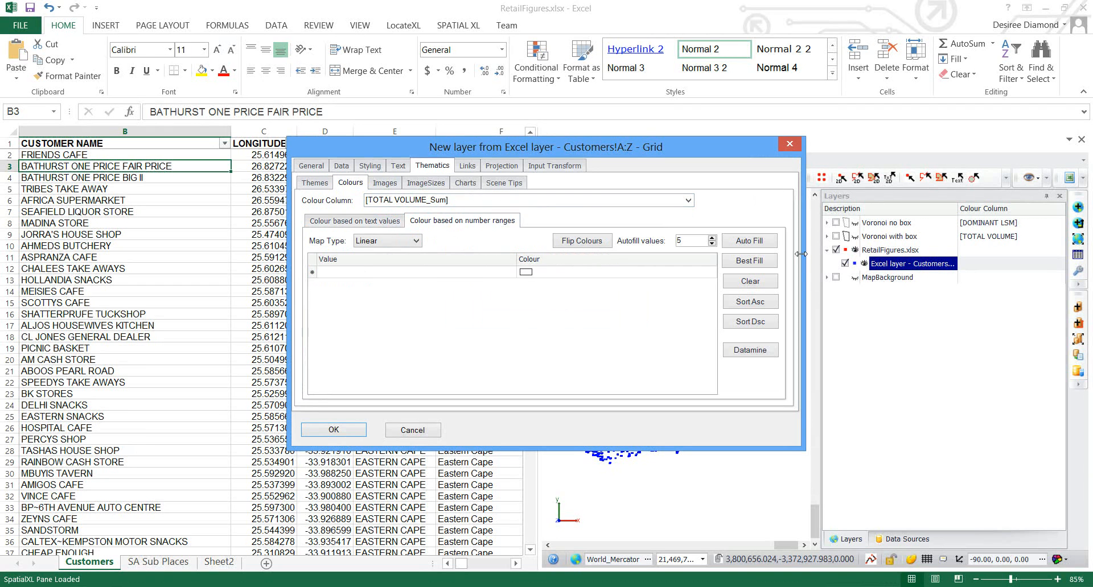
pyautogui.click(744, 266)
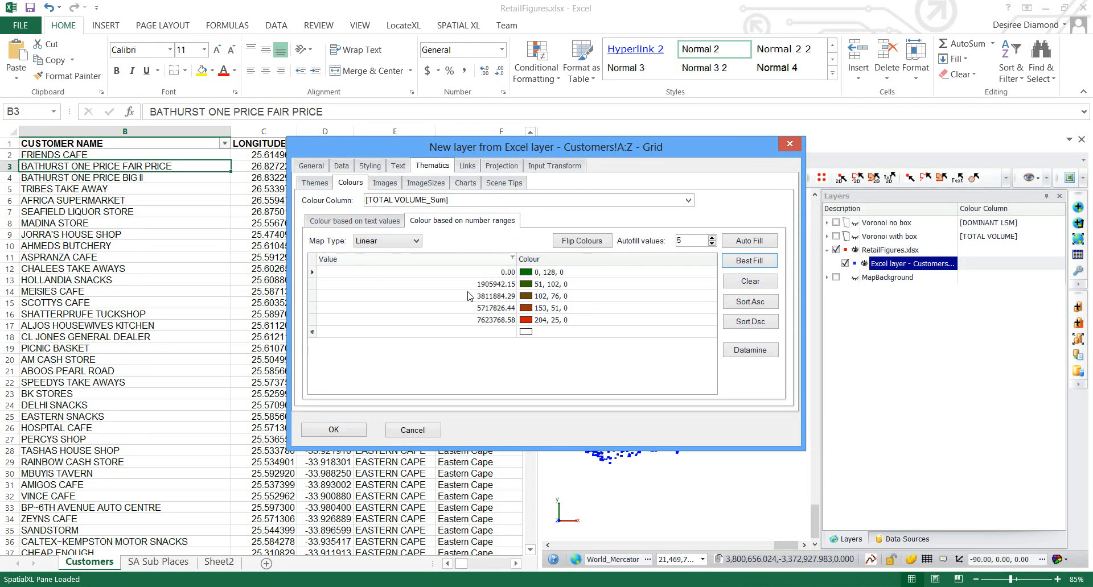
pyautogui.click(362, 430)
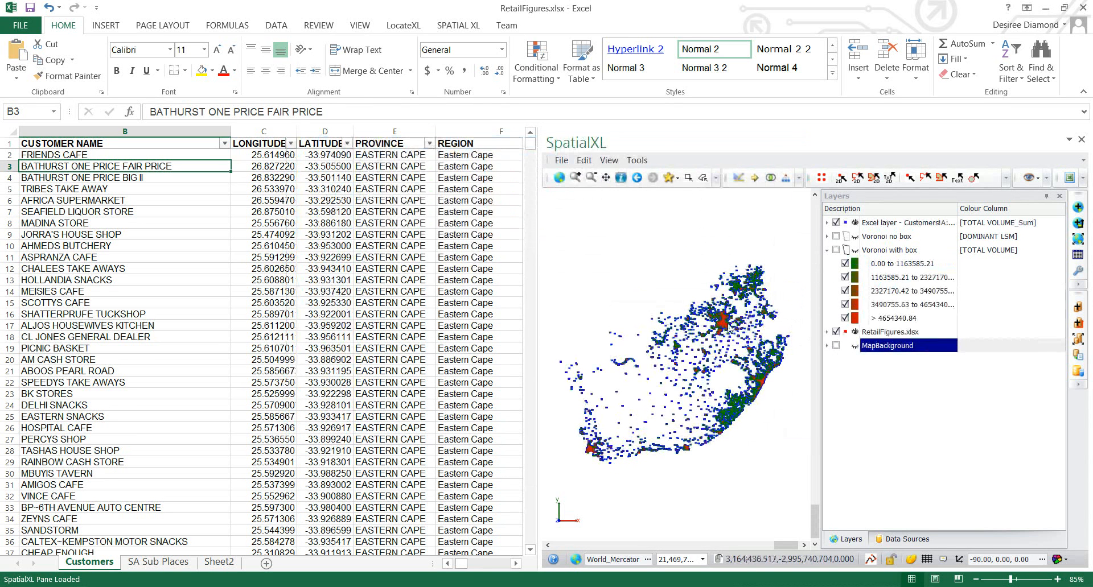
# Step: Hide the RetailFigures.xlsx layer and show the MapBackground layer behind the grid around Gauteng
pyautogui.scroll(5, 724, 319)
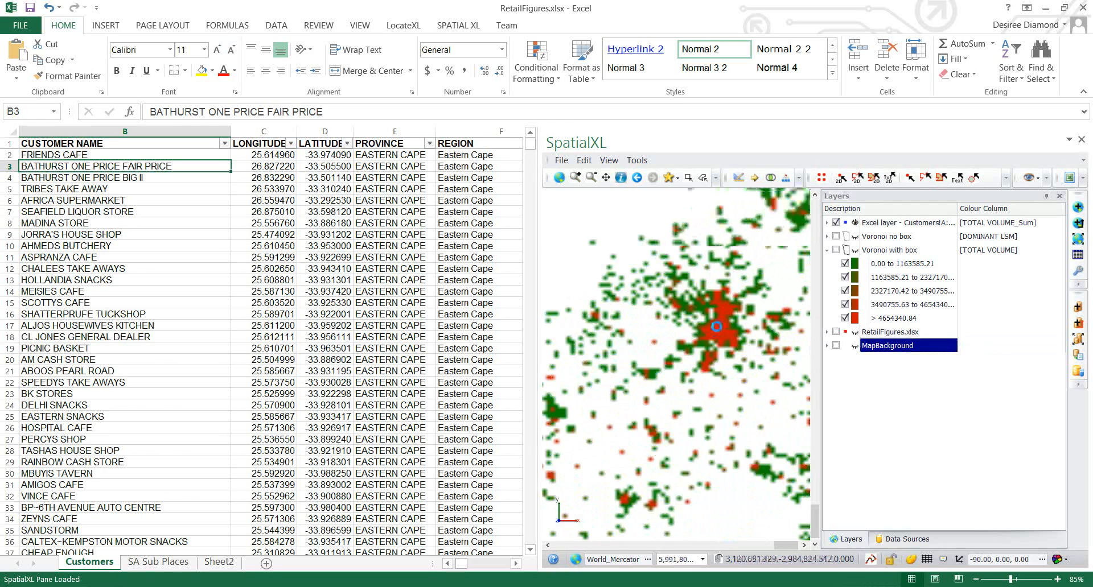
pyautogui.scroll(3, 718, 321)
pyautogui.scroll(-1, 715, 326)
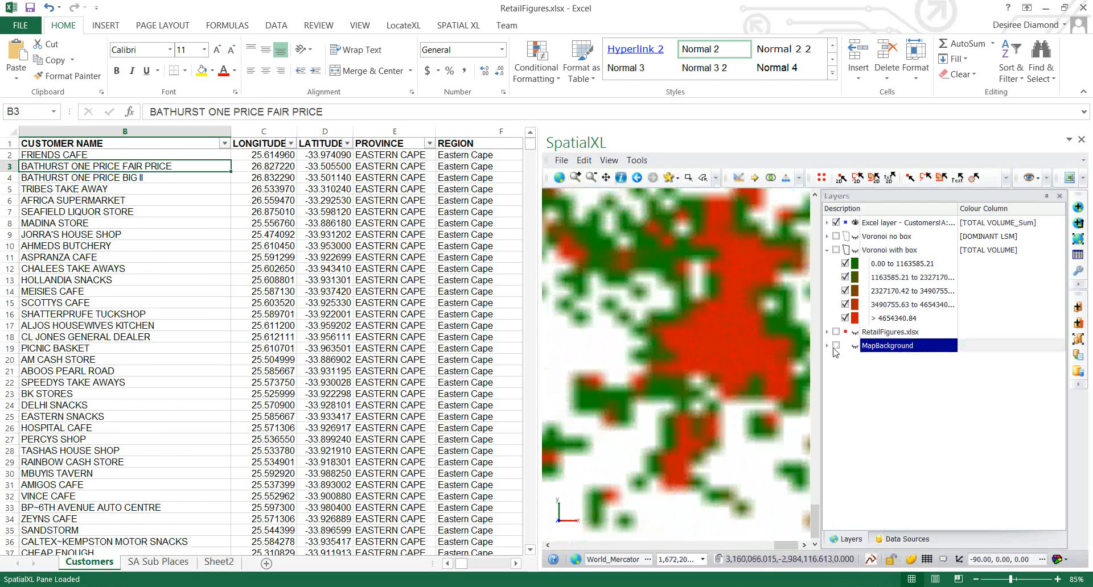
pyautogui.click(835, 346)
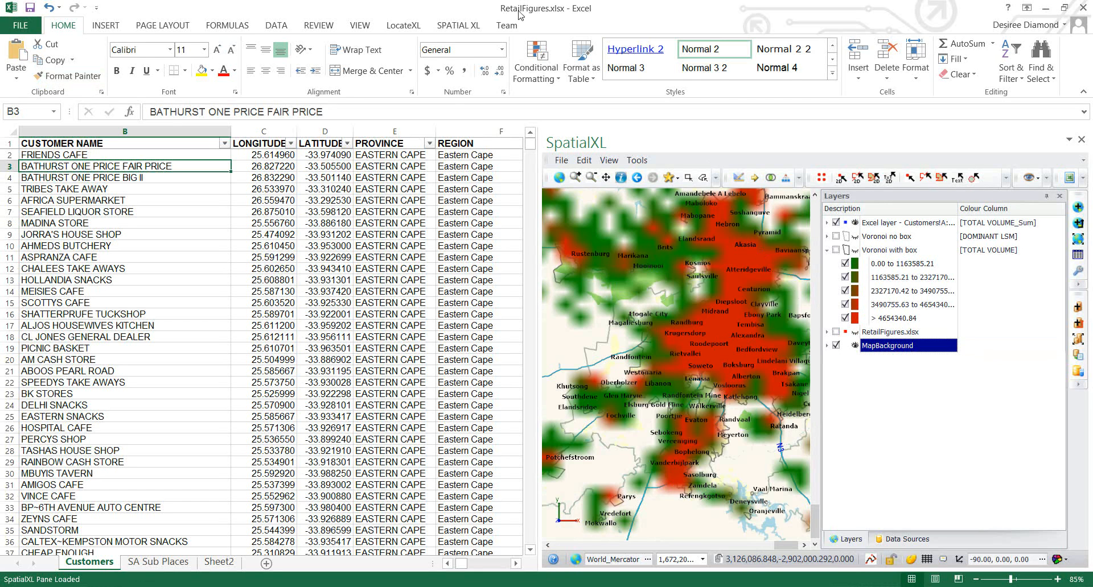
# Step: Open the map in a separate SpatialXL window and fit the full map extent in view
pyautogui.click(461, 25)
pyautogui.click(65, 61)
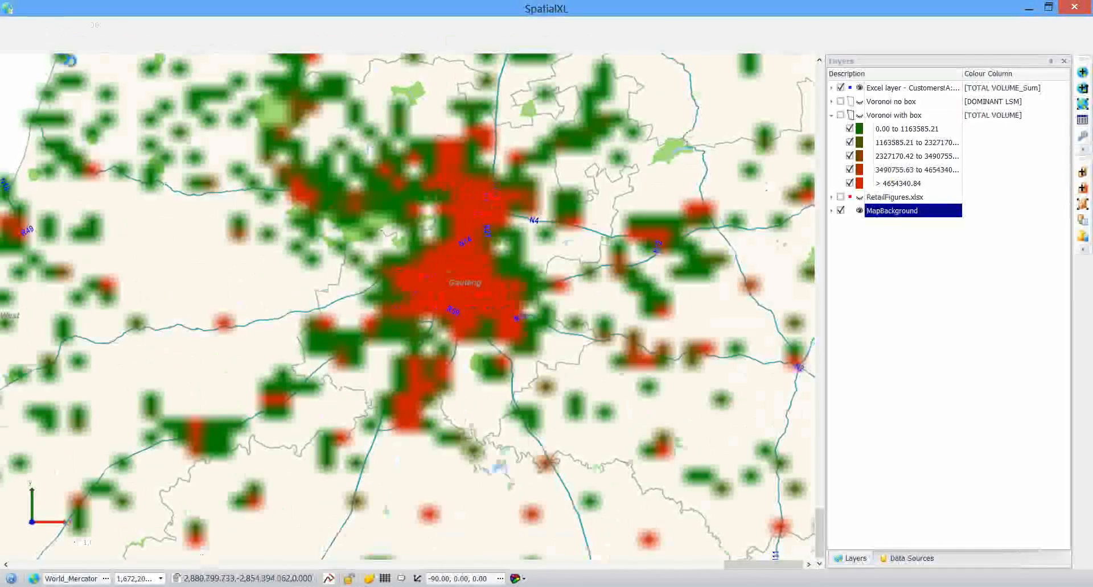
pyautogui.scroll(-4, 464, 230)
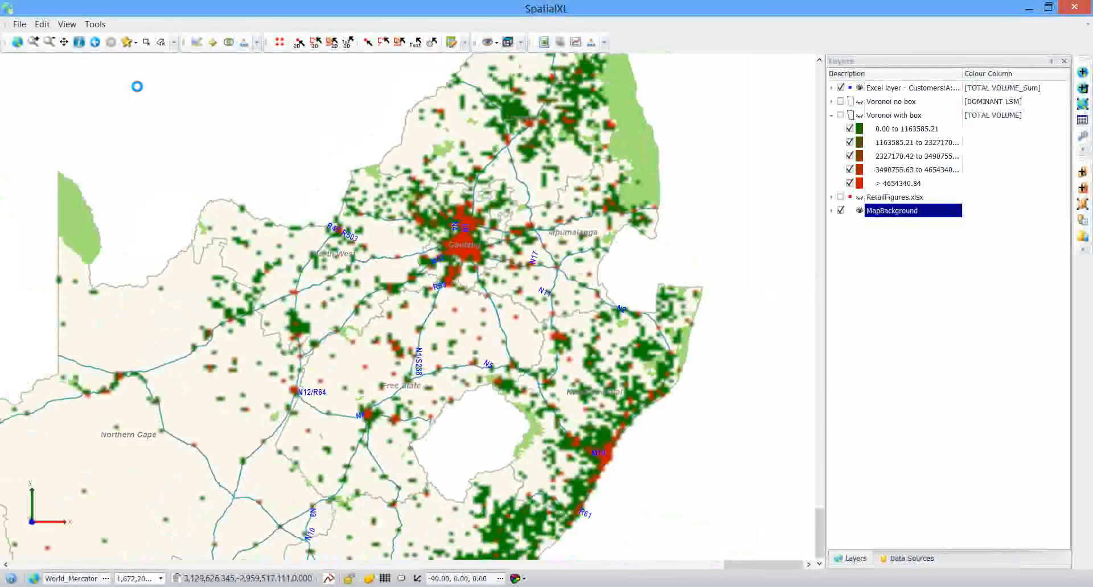
pyautogui.click(17, 42)
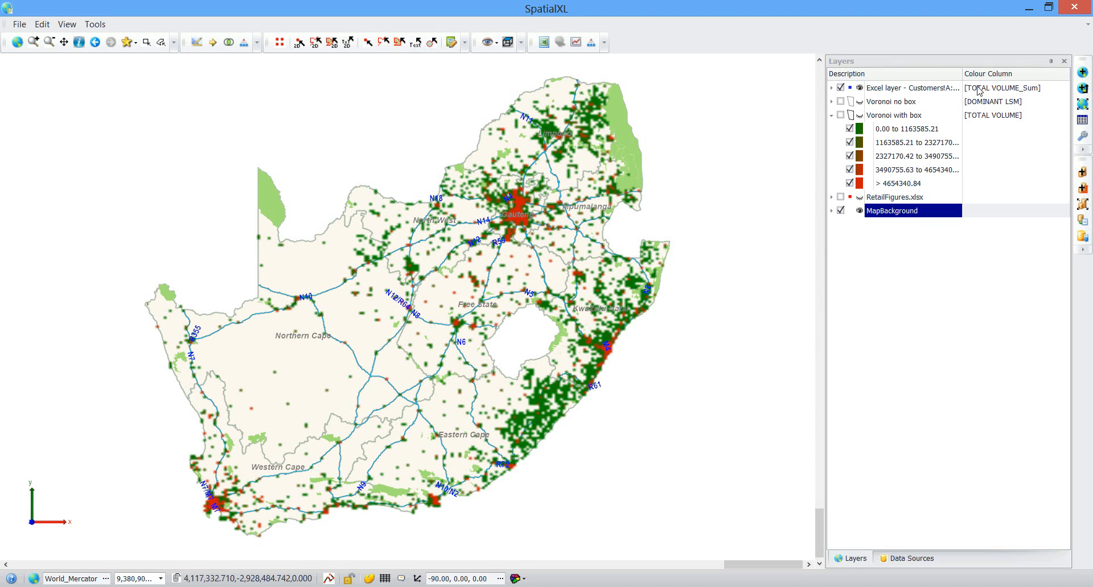
# Step: Create a new theme named Density in the thematic properties of the Customers grid layer
pyautogui.click(831, 88)
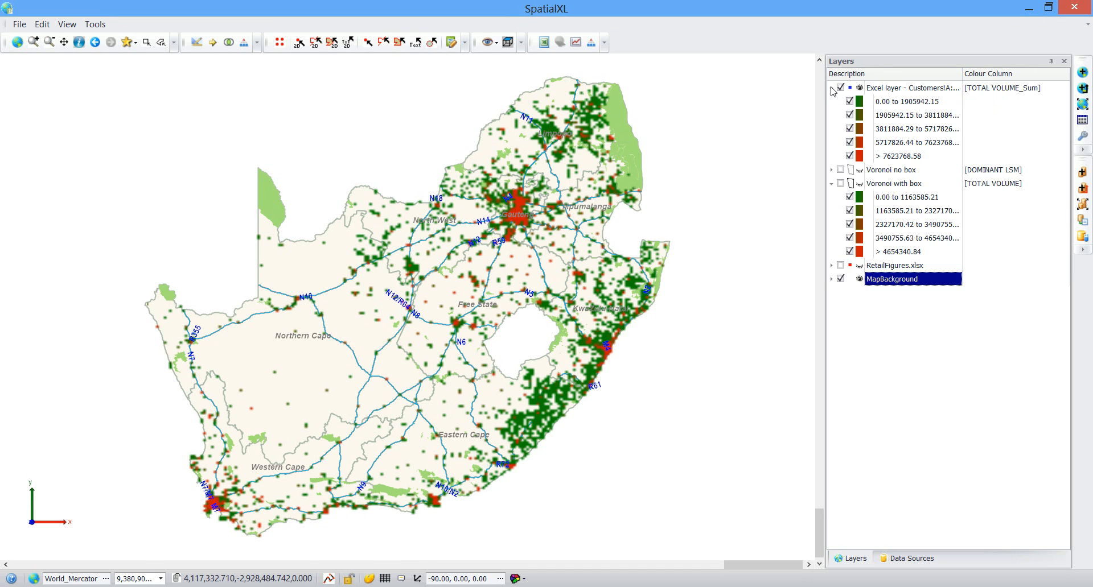
pyautogui.click(831, 88)
pyautogui.click(892, 89)
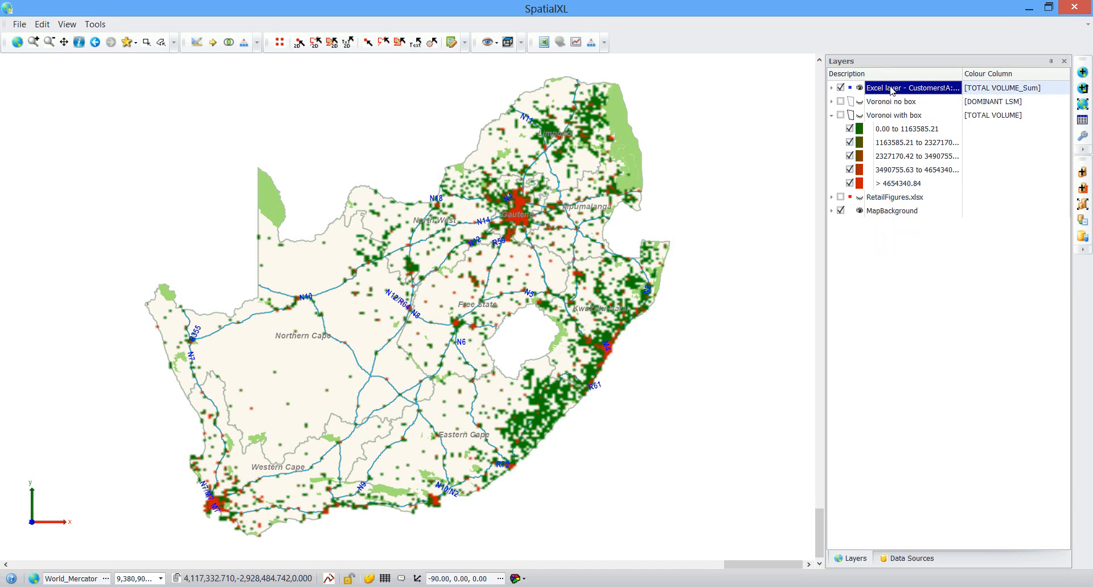
pyautogui.rightClick(892, 90)
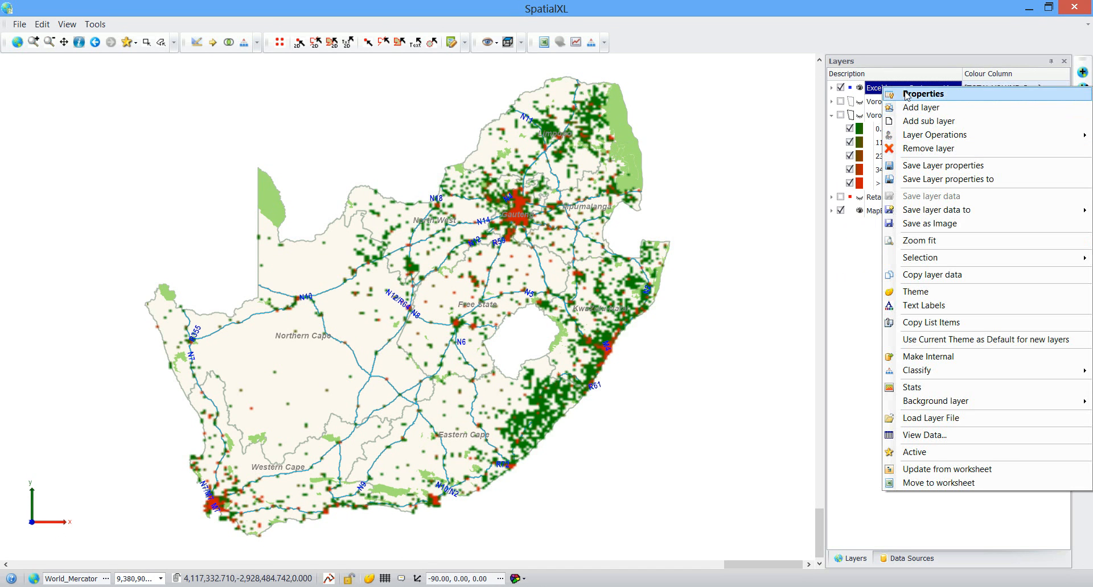
pyautogui.click(908, 93)
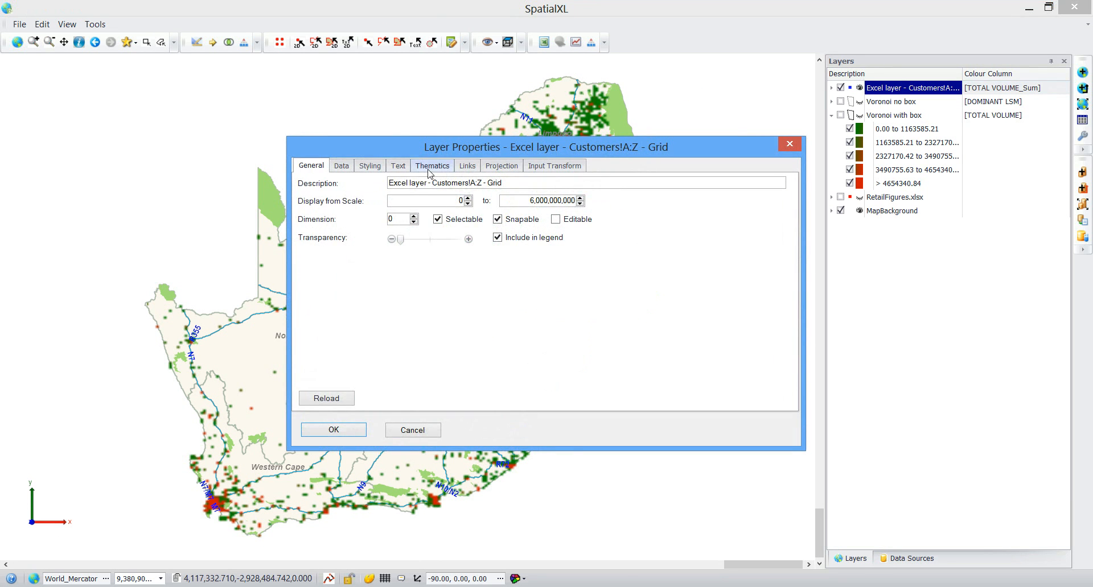
pyautogui.click(431, 166)
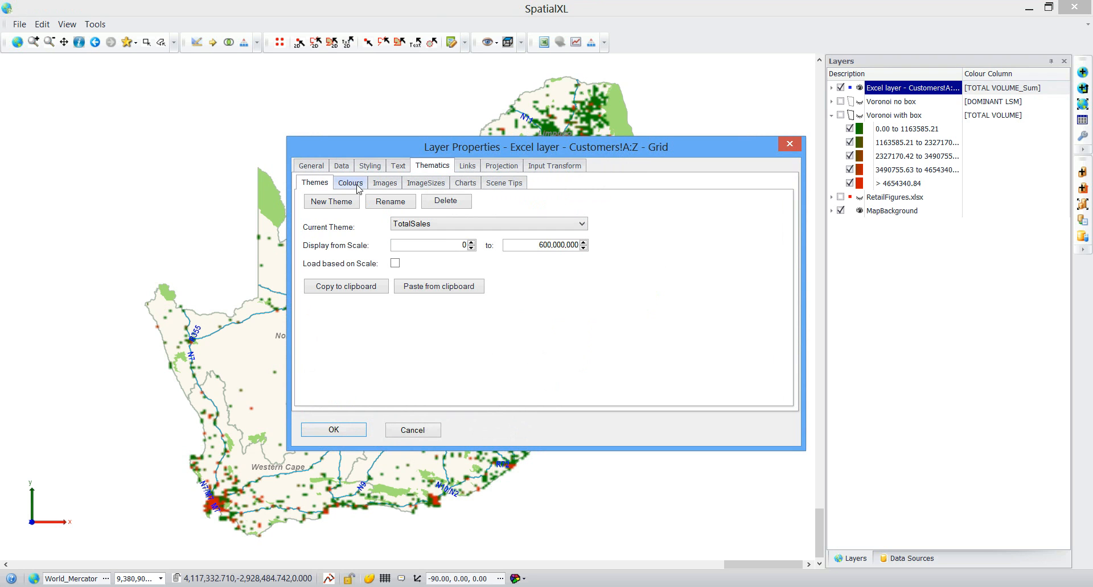
pyautogui.click(332, 202)
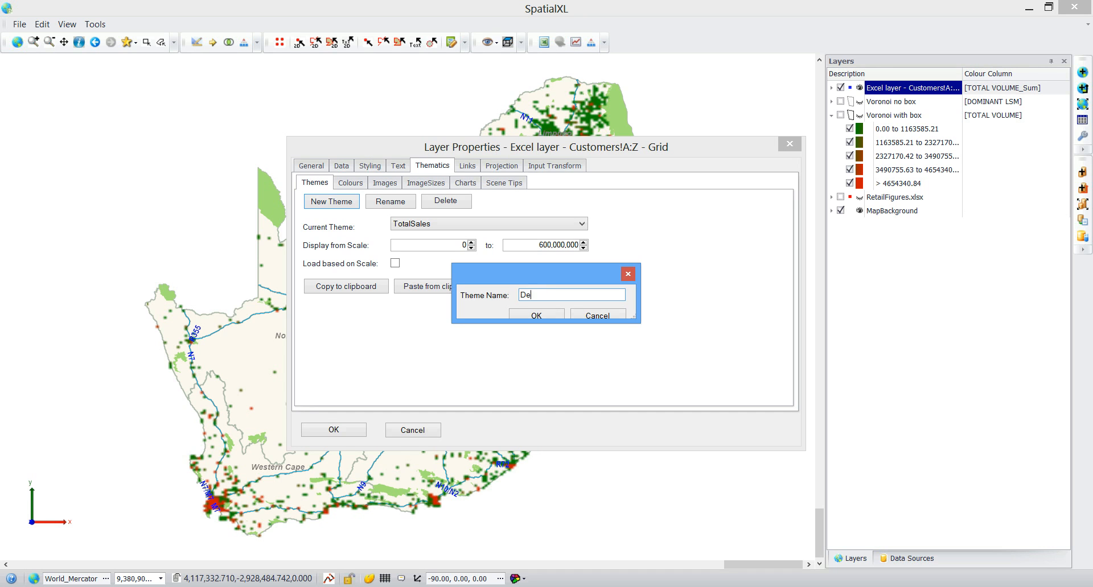
pyautogui.click(543, 317)
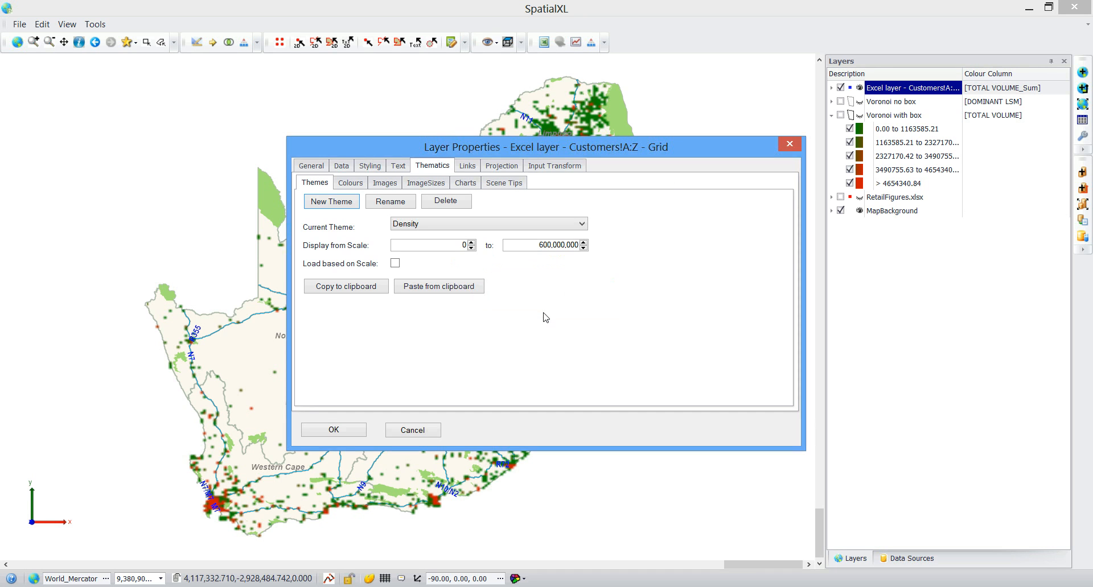
# Step: Colour the Density theme by CODE_Count using best-fit number ranges with five values, and hide the 0.00 to 1.95 range
pyautogui.click(360, 184)
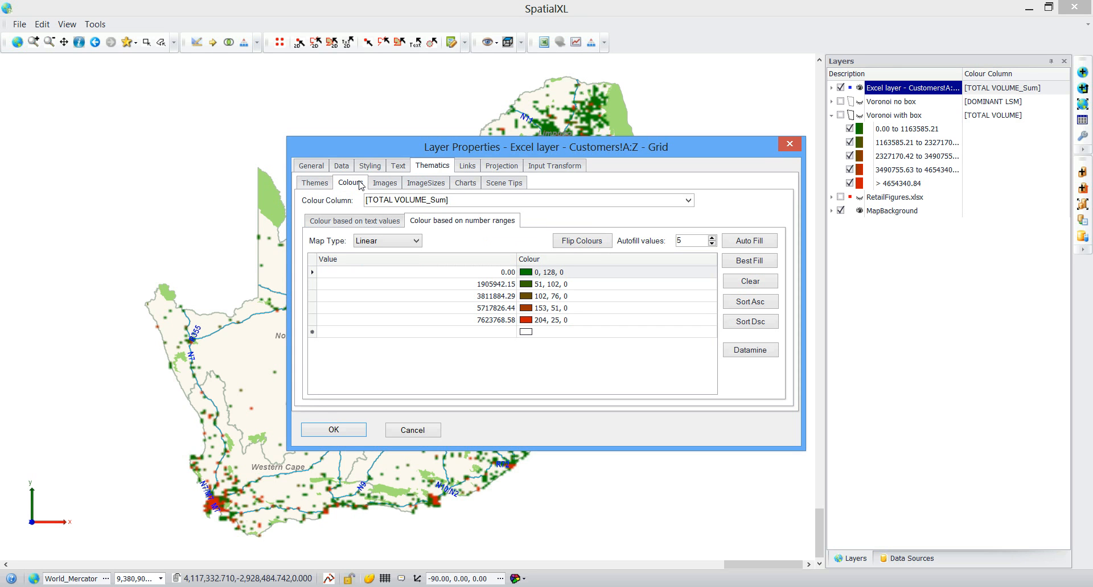
pyautogui.click(738, 282)
pyautogui.click(688, 200)
pyautogui.click(397, 222)
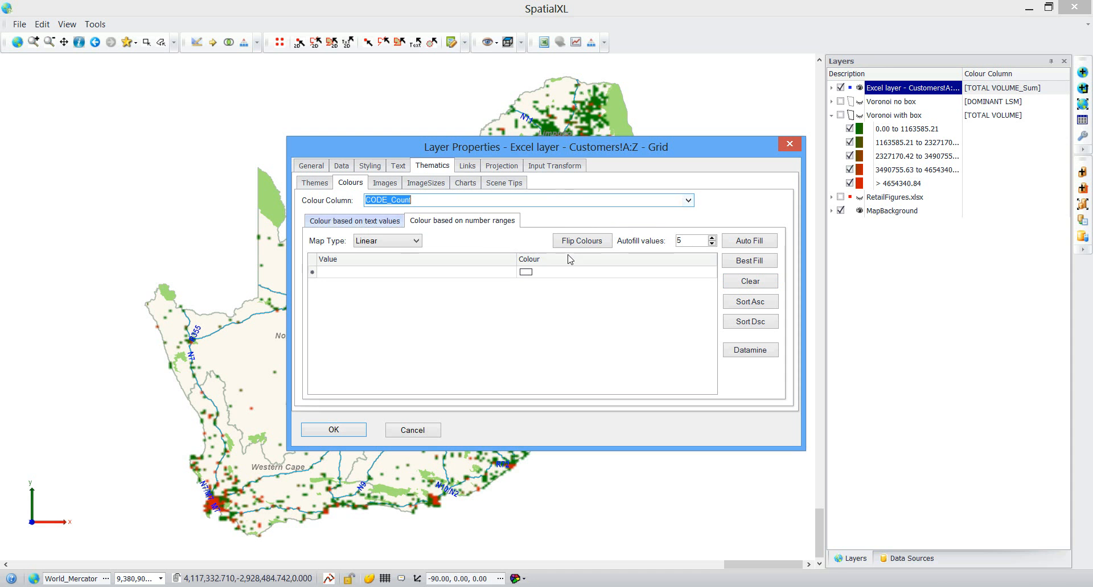
pyautogui.click(751, 264)
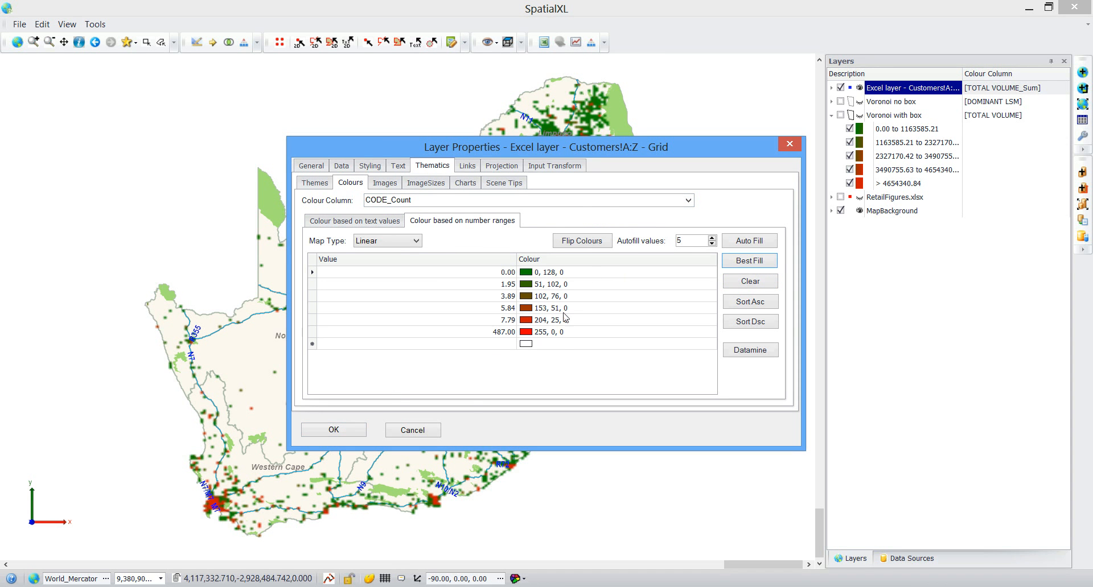
pyautogui.click(334, 435)
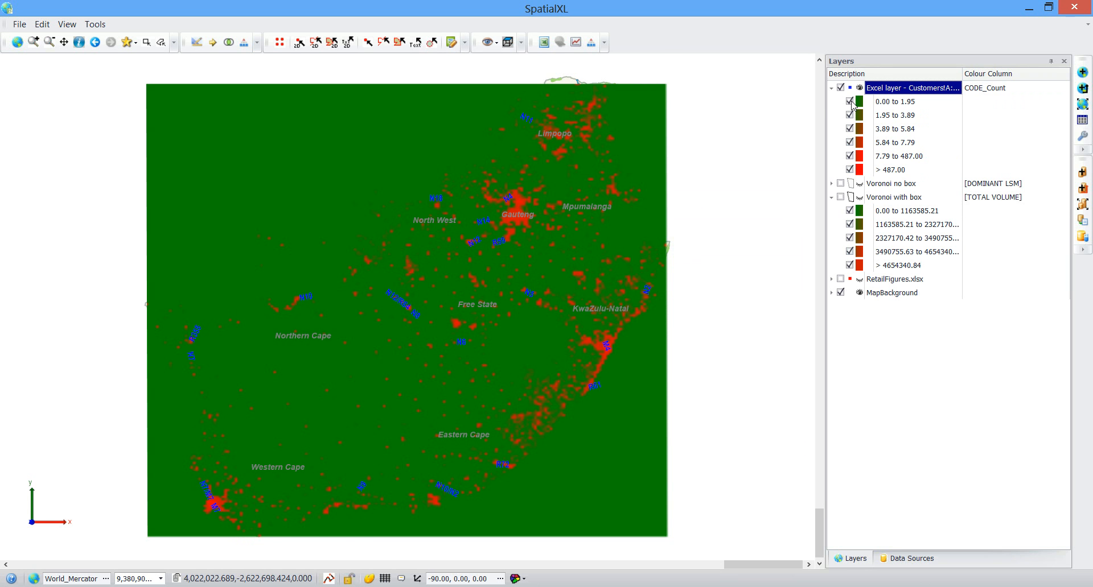
pyautogui.click(849, 101)
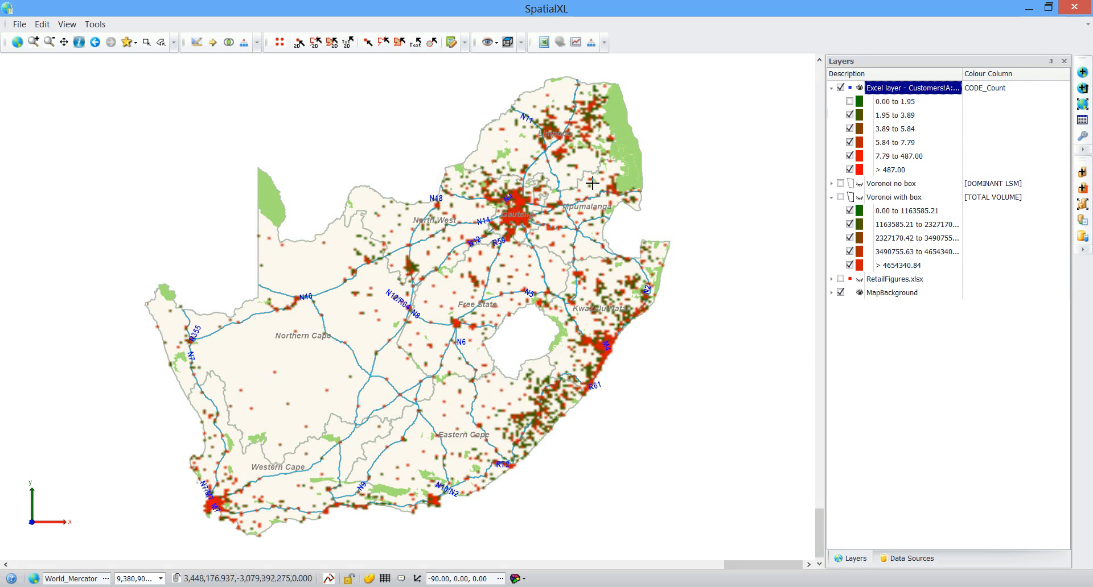
# Step: Add another theme named Highest to the Customers grid layer
pyautogui.rightClick(899, 90)
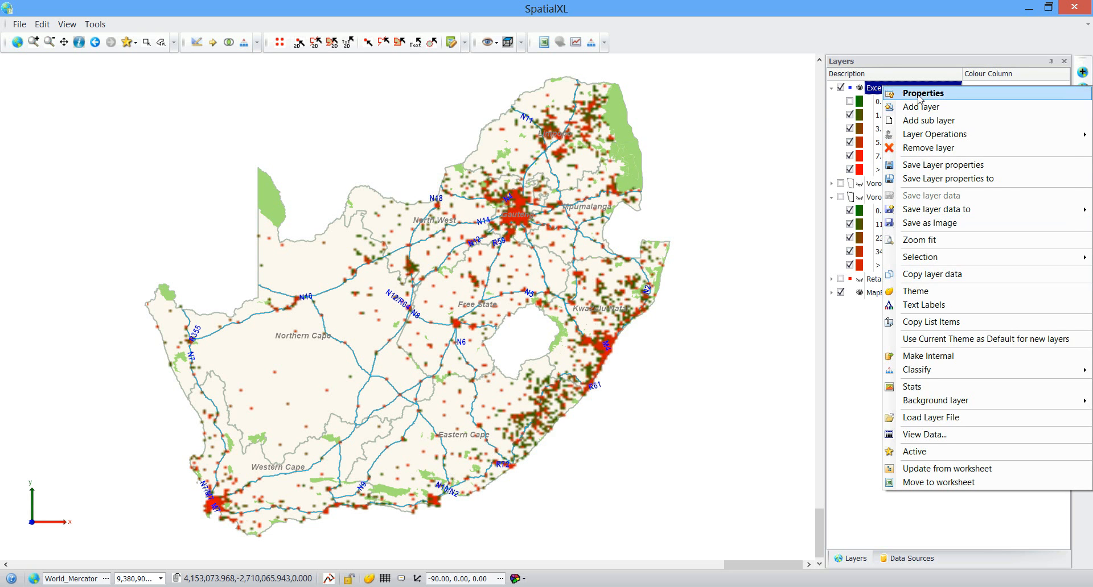
pyautogui.click(922, 93)
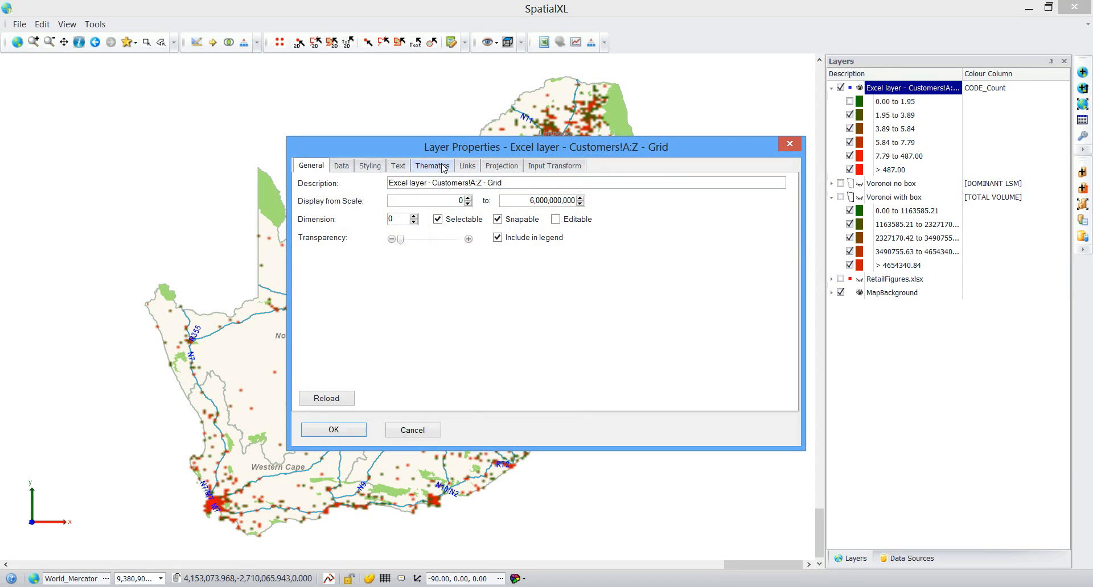
pyautogui.click(443, 166)
pyautogui.click(335, 206)
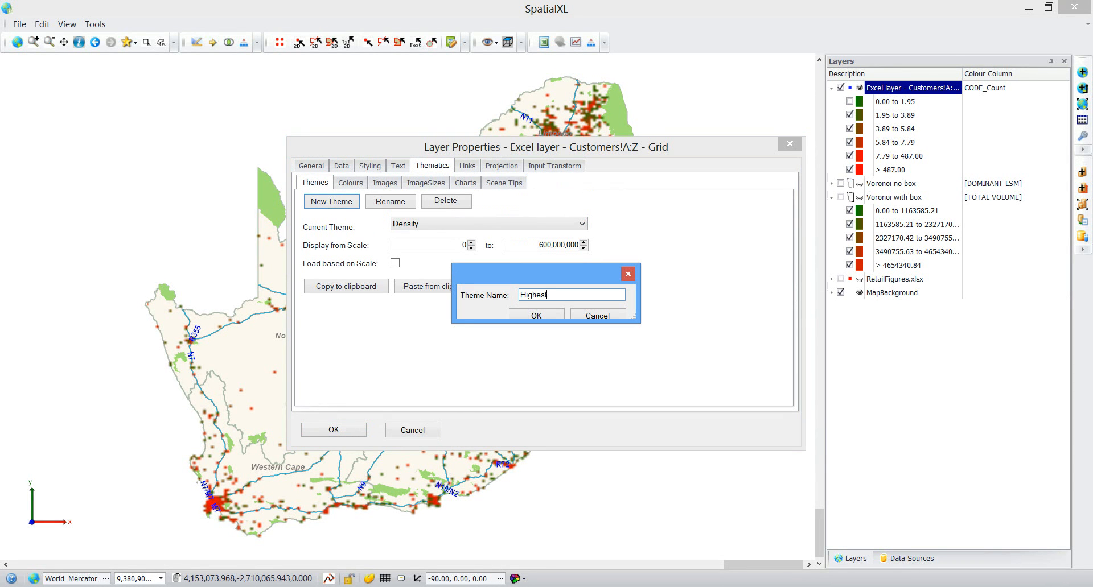
pyautogui.click(537, 315)
# Step: Colour the new theme by DOMINANT LSM_Maximum using best-fit number ranges with five values, and apply it to the map
pyautogui.click(347, 183)
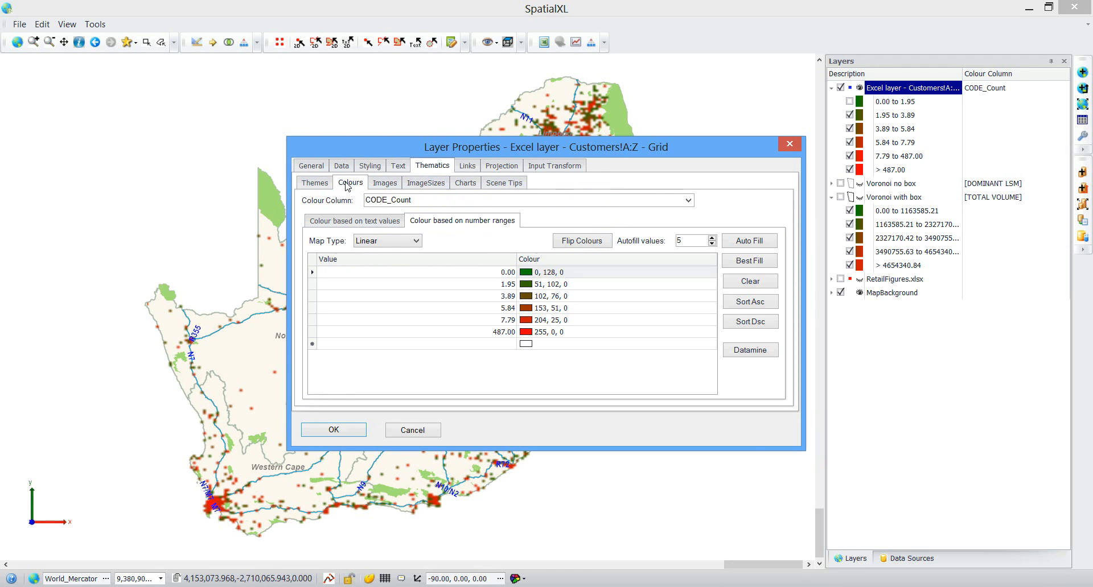
pyautogui.click(687, 201)
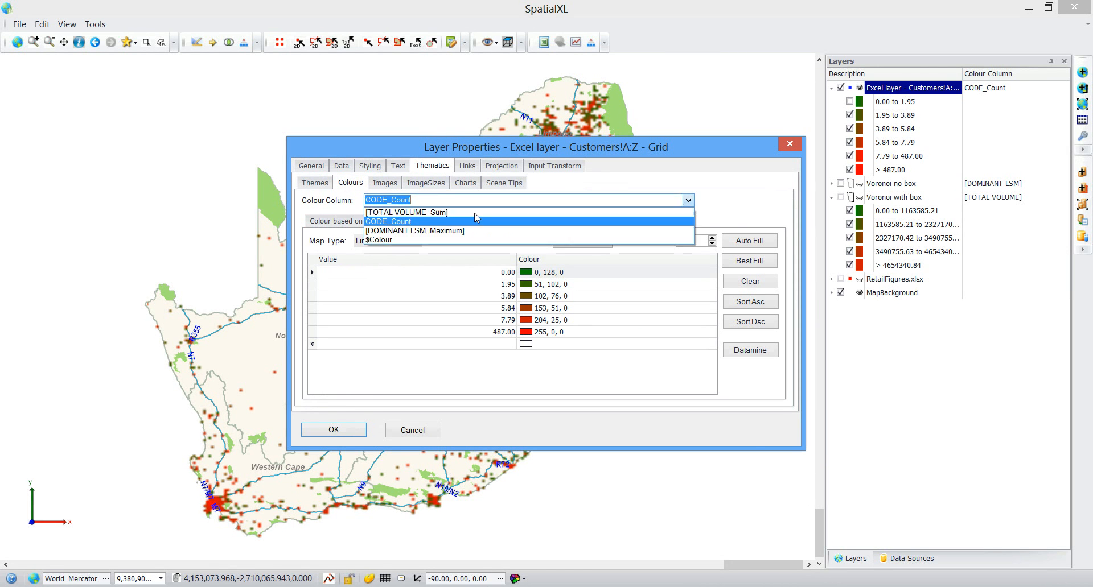
pyautogui.click(420, 234)
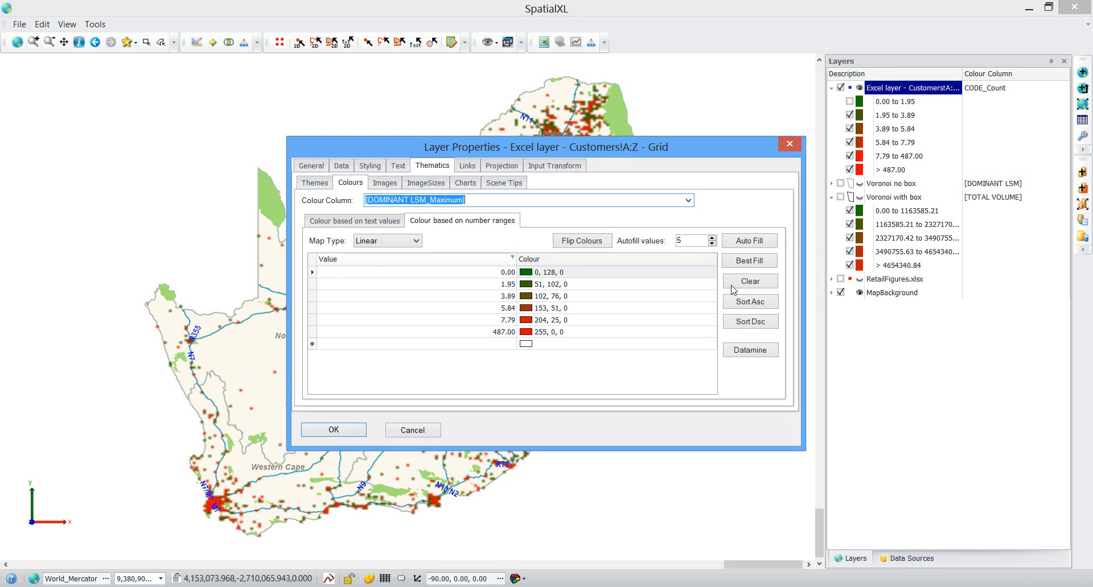
pyautogui.click(749, 261)
pyautogui.click(333, 430)
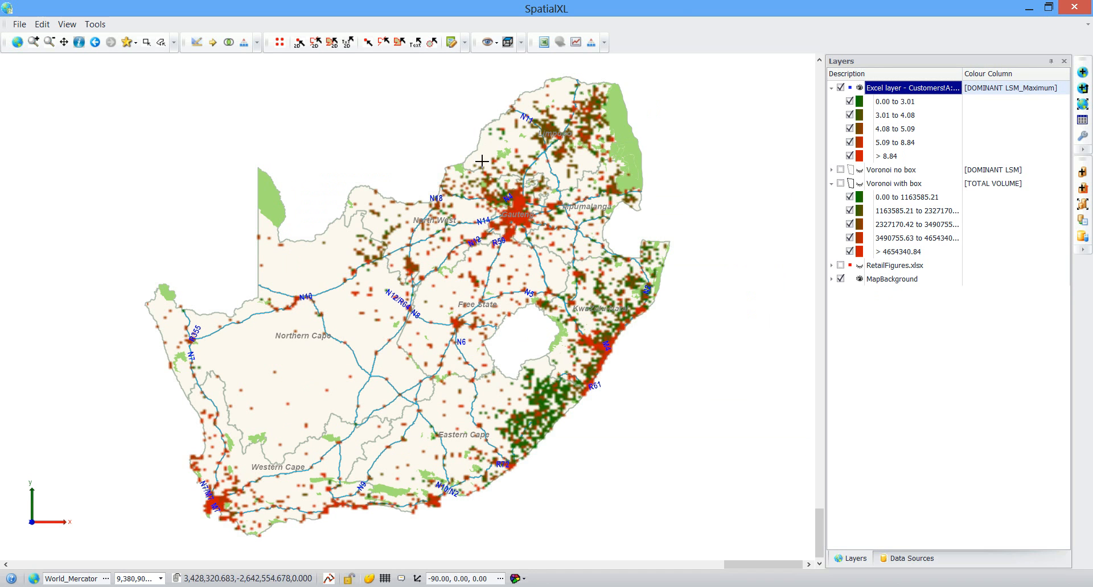
# Step: Compare the grid layer's themes by switching to TotalSales, Density and back to the DOMINANT LSM_Maximum theme
pyautogui.click(831, 90)
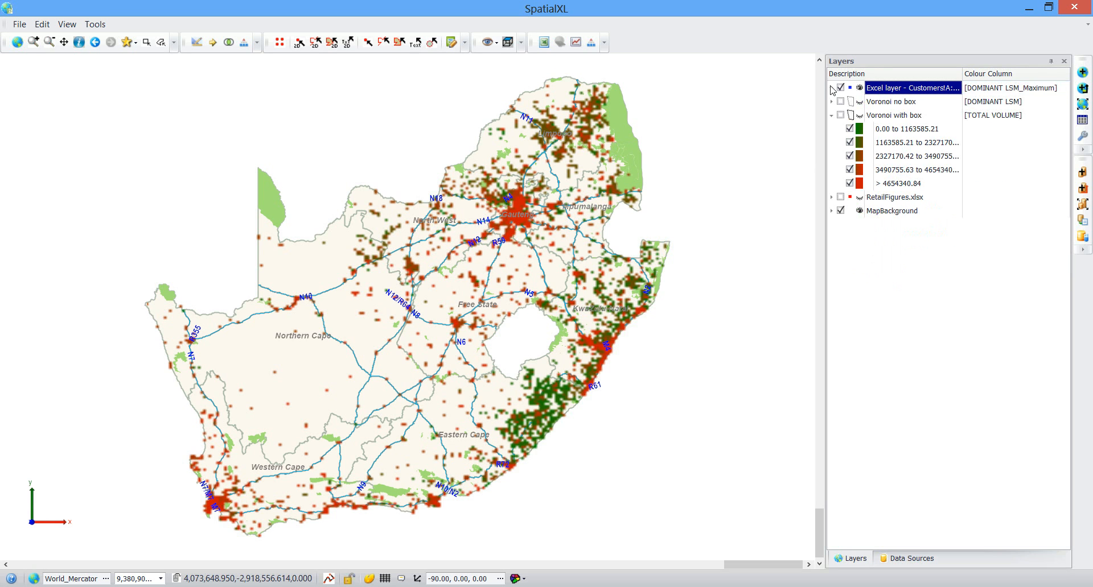
pyautogui.rightClick(895, 91)
pyautogui.moveTo(927, 295)
pyautogui.click(842, 308)
pyautogui.rightClick(883, 87)
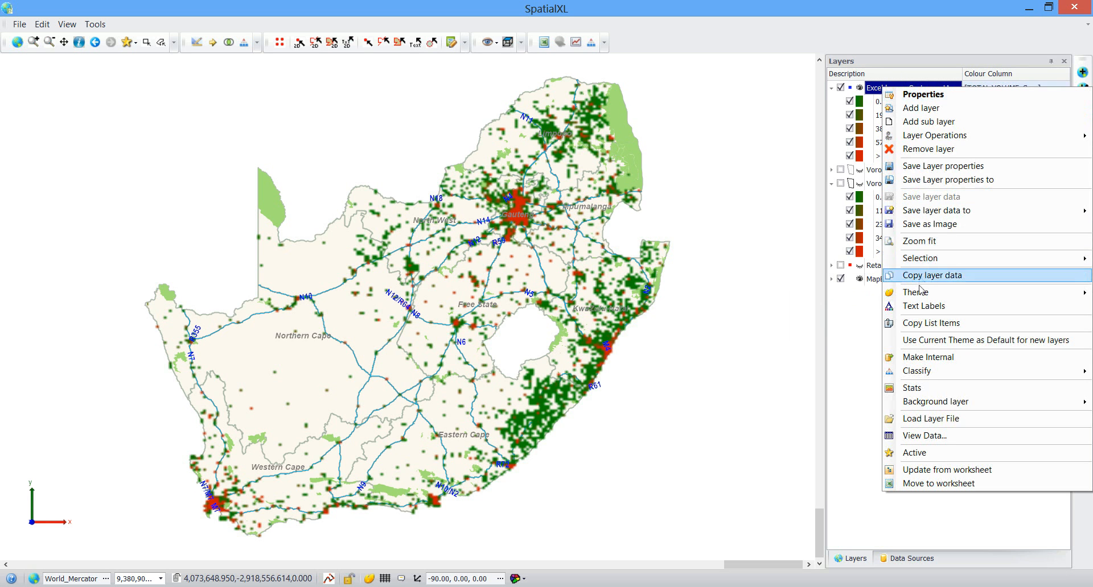
pyautogui.moveTo(918, 294)
pyautogui.click(834, 319)
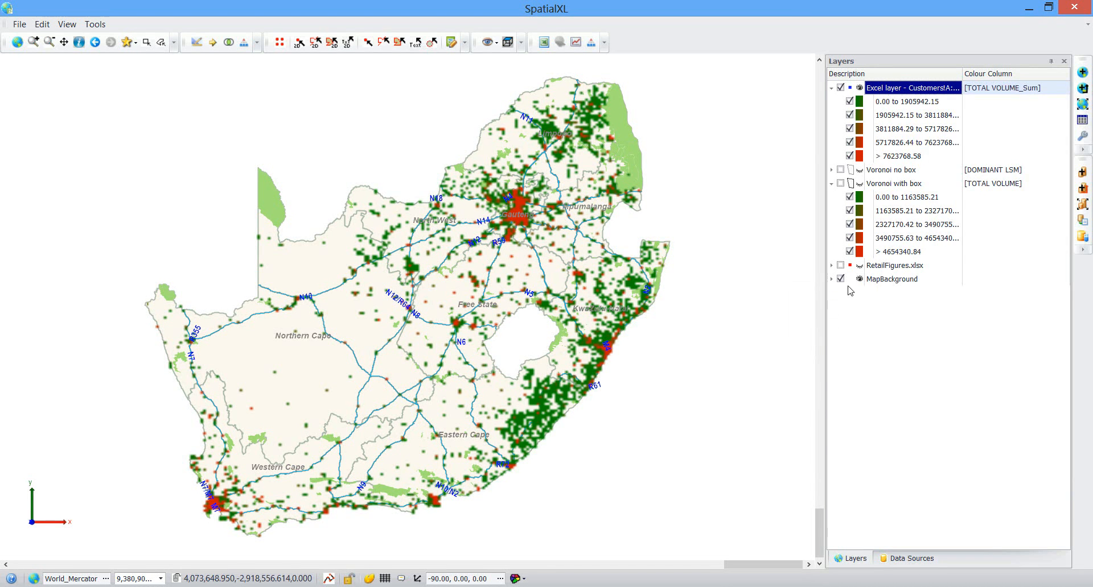
pyautogui.rightClick(891, 87)
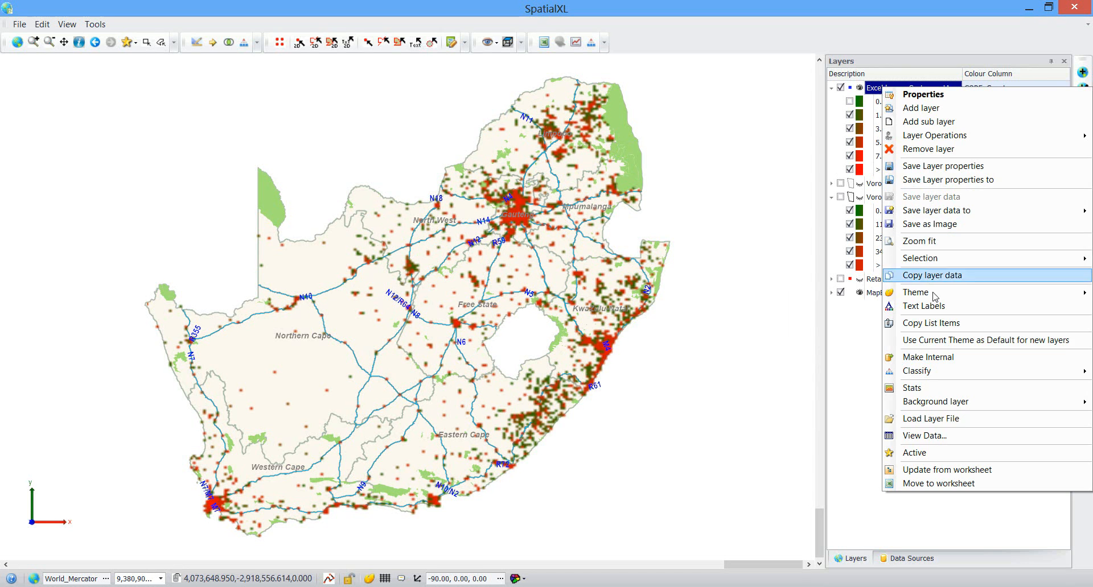
pyautogui.moveTo(933, 296)
pyautogui.click(834, 334)
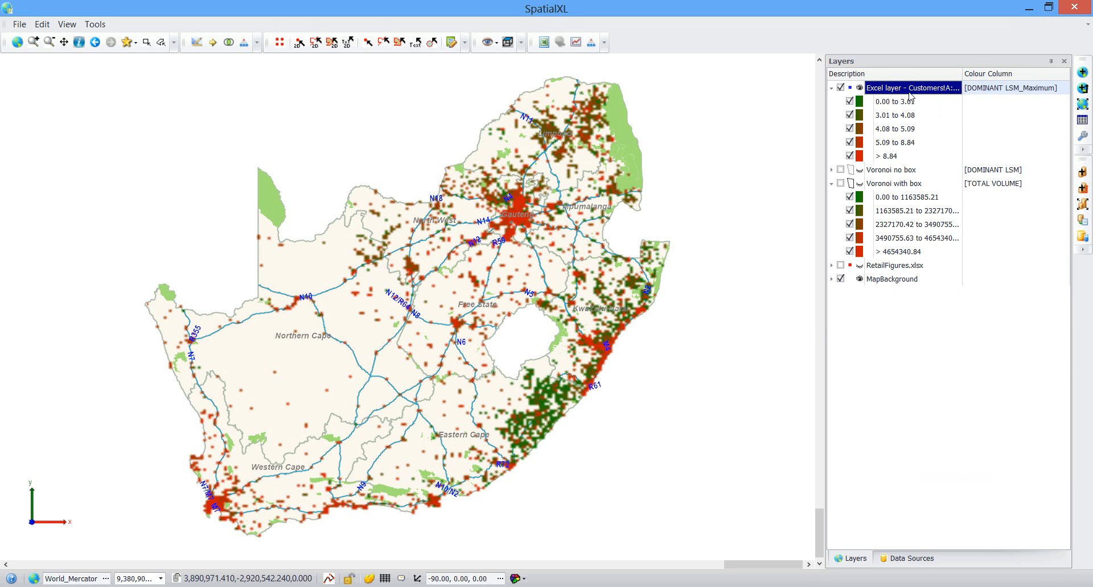
# Step: Save the grid layer as an image named DominantLSM0to9 on the Desktop
pyautogui.rightClick(901, 89)
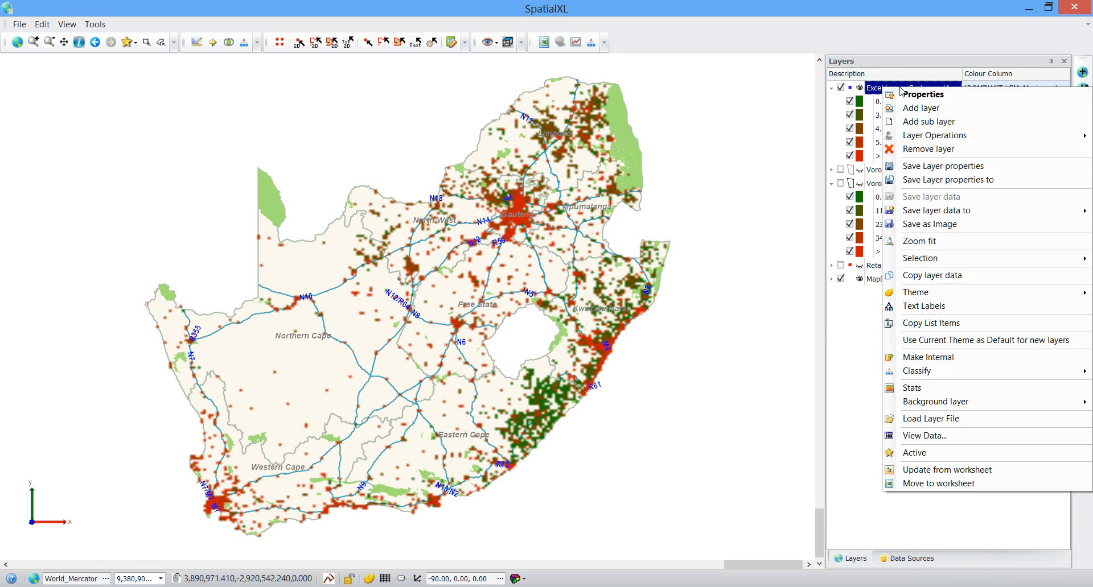
pyautogui.click(919, 225)
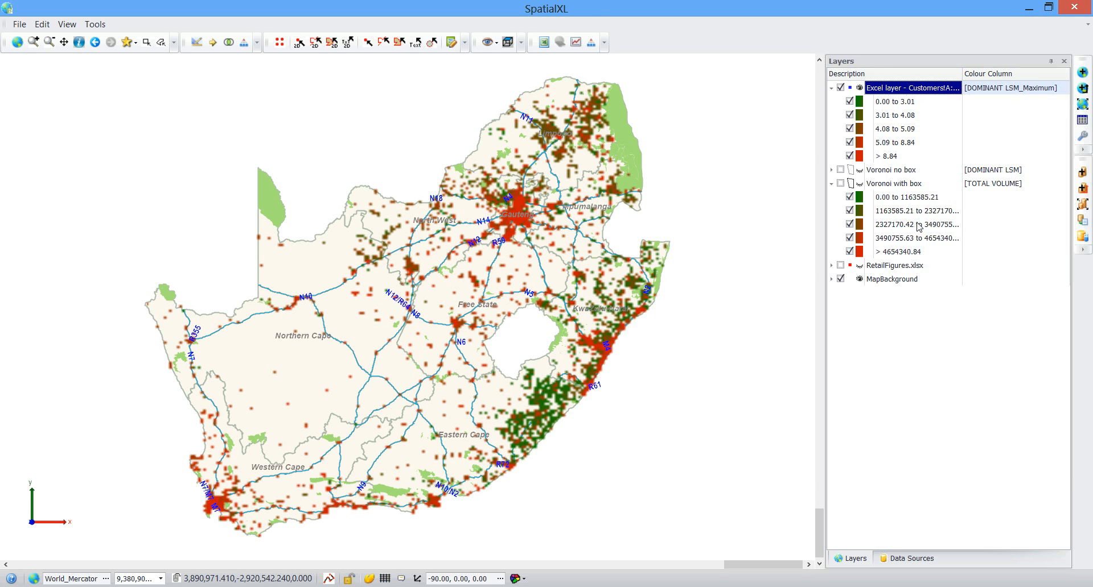
pyautogui.write('DominantLSM0to9')
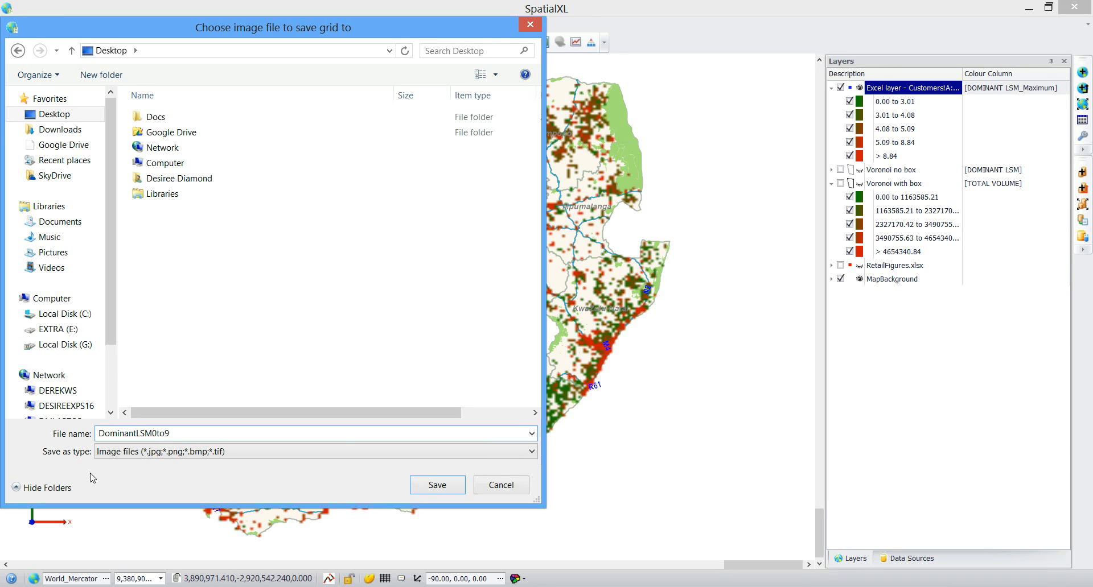
pyautogui.click(437, 484)
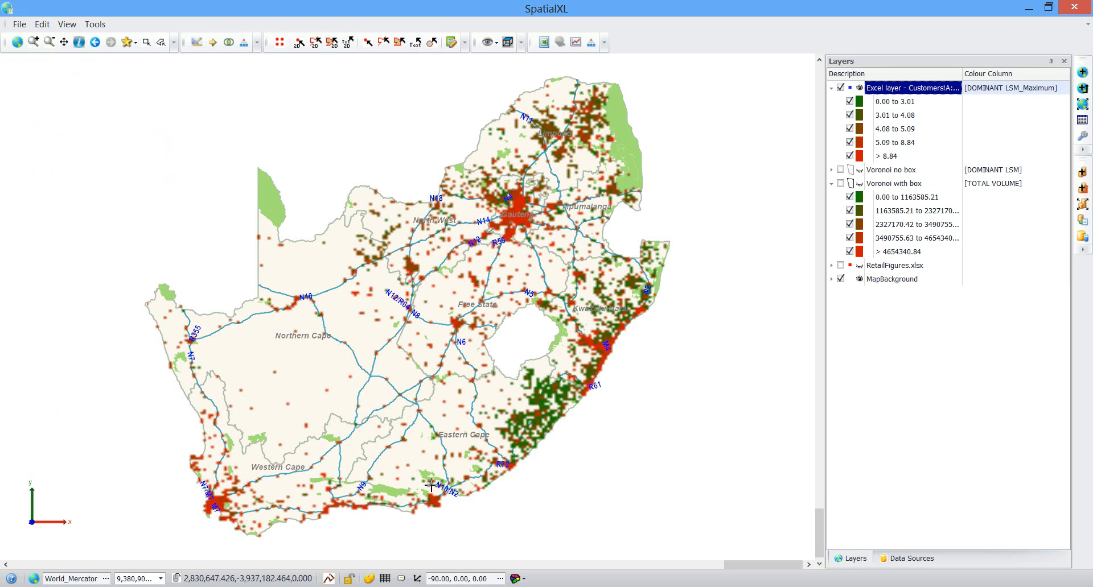
# Step: Return to Excel and add the saved DominantLSM0to9.png from the desktop to the RetailFigures.xlsx layer
pyautogui.click(1055, 11)
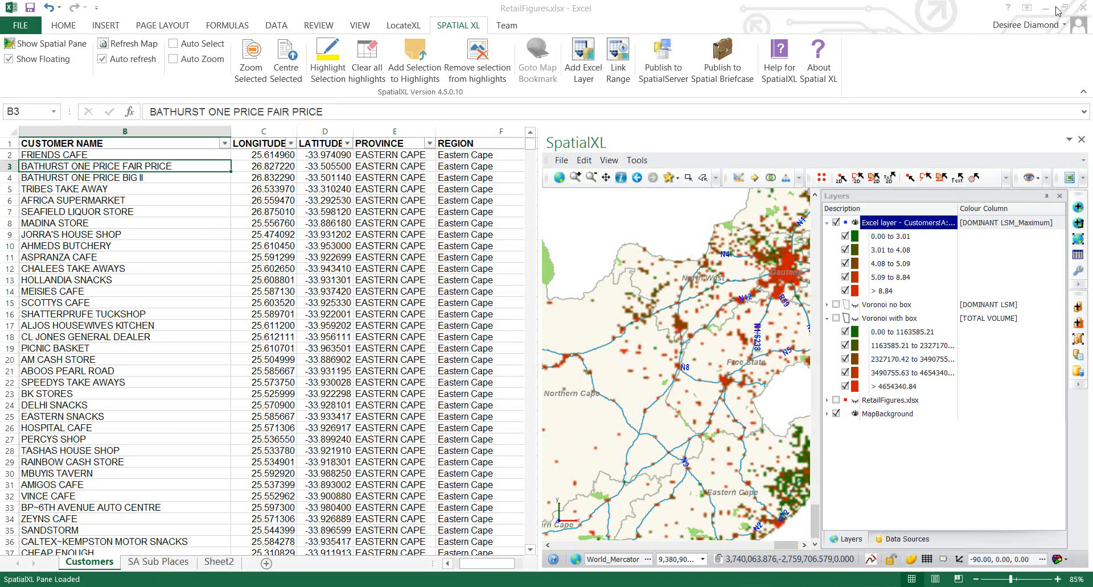
pyautogui.click(1064, 8)
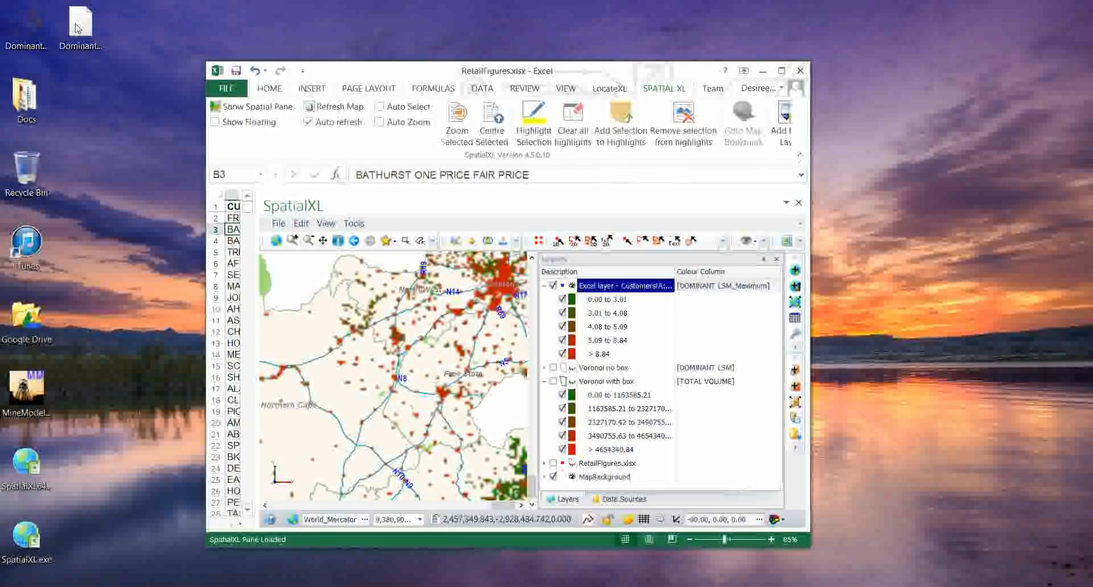
pyautogui.moveTo(19, 46)
pyautogui.mouseDown()
pyautogui.moveTo(17, 20)
pyautogui.moveTo(567, 270)
pyautogui.moveTo(598, 468)
pyautogui.mouseUp()
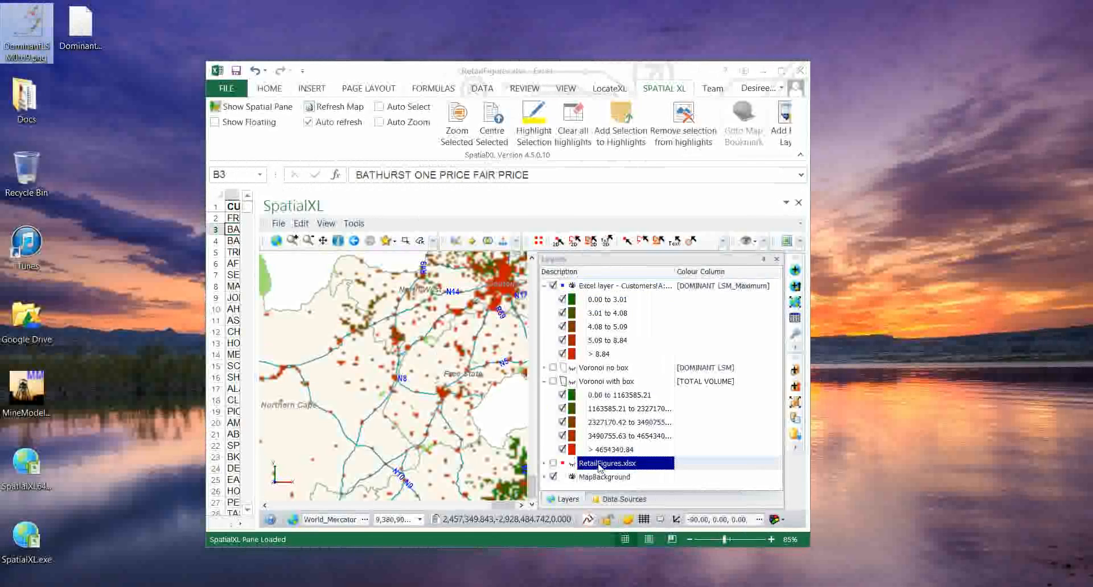
pyautogui.click(781, 71)
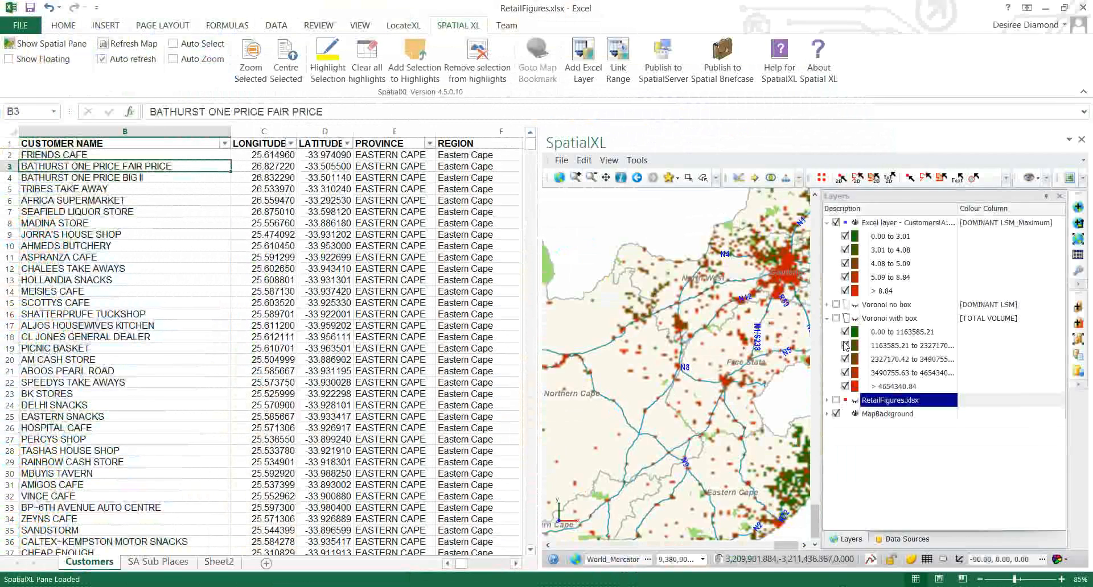
# Step: Collapse the Voronoi with box and grid legends, show and expand RetailFigures.xlsx, and select its DominantLSM0to9.png sublayer
pyautogui.click(827, 318)
pyautogui.click(827, 223)
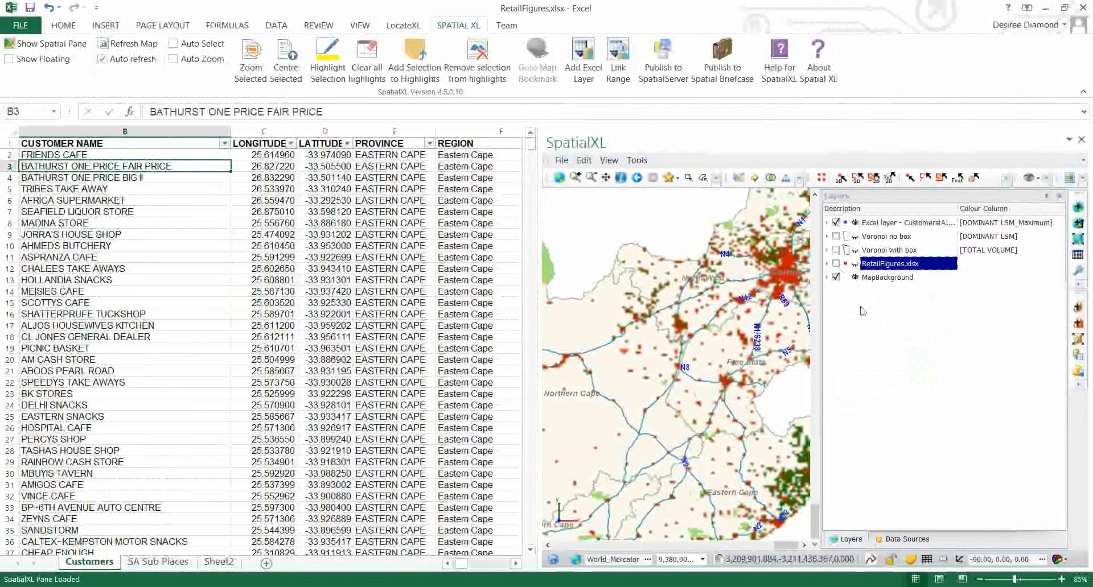
pyautogui.click(826, 264)
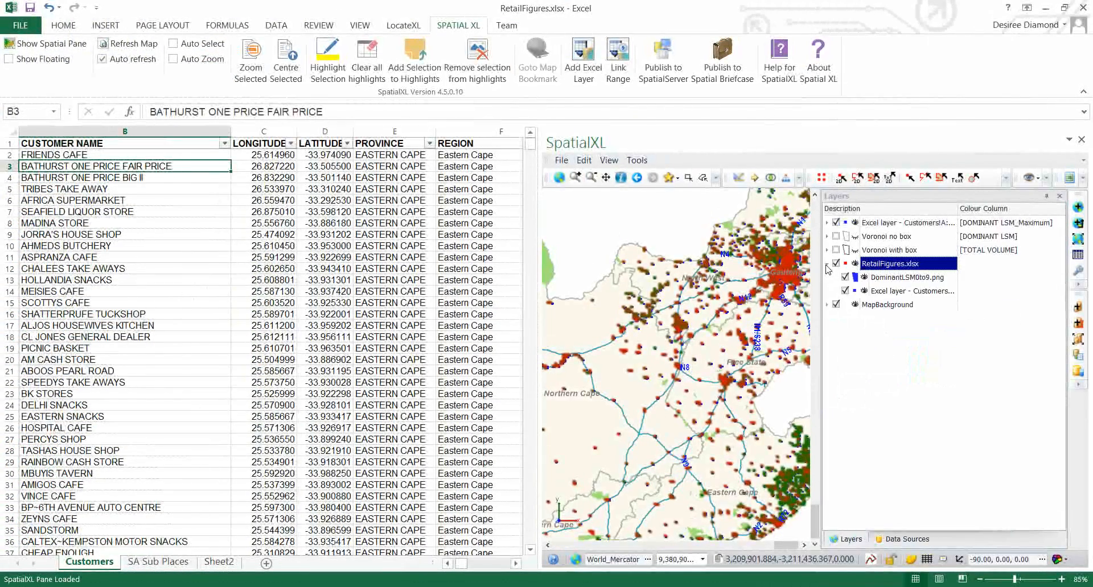
pyautogui.click(888, 277)
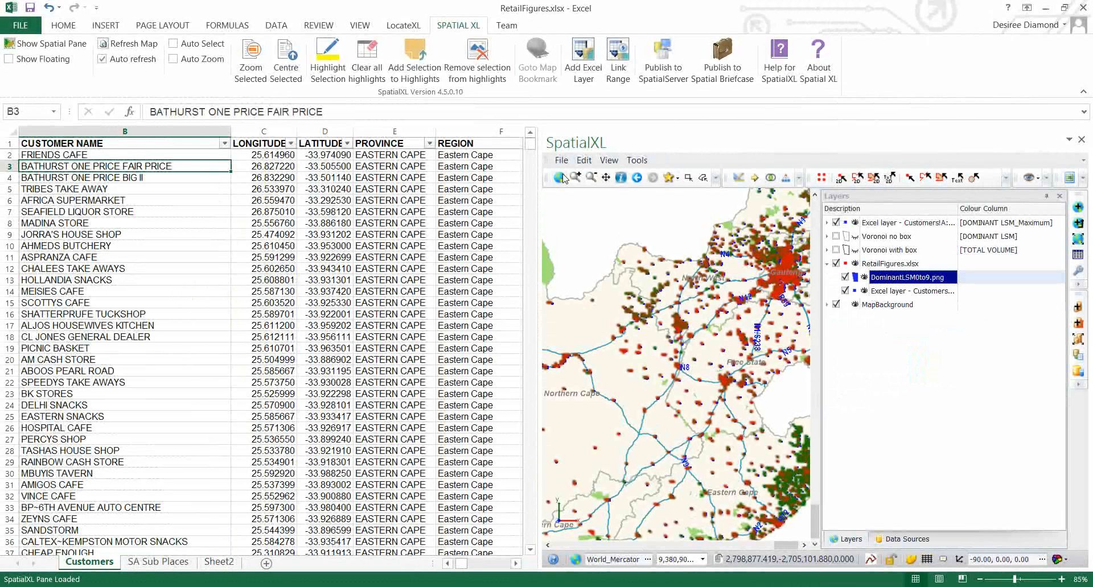
# Step: Show the map in a floating window and hide the grid layer themed by DOMINANT LSM_Maximum
pyautogui.click(33, 60)
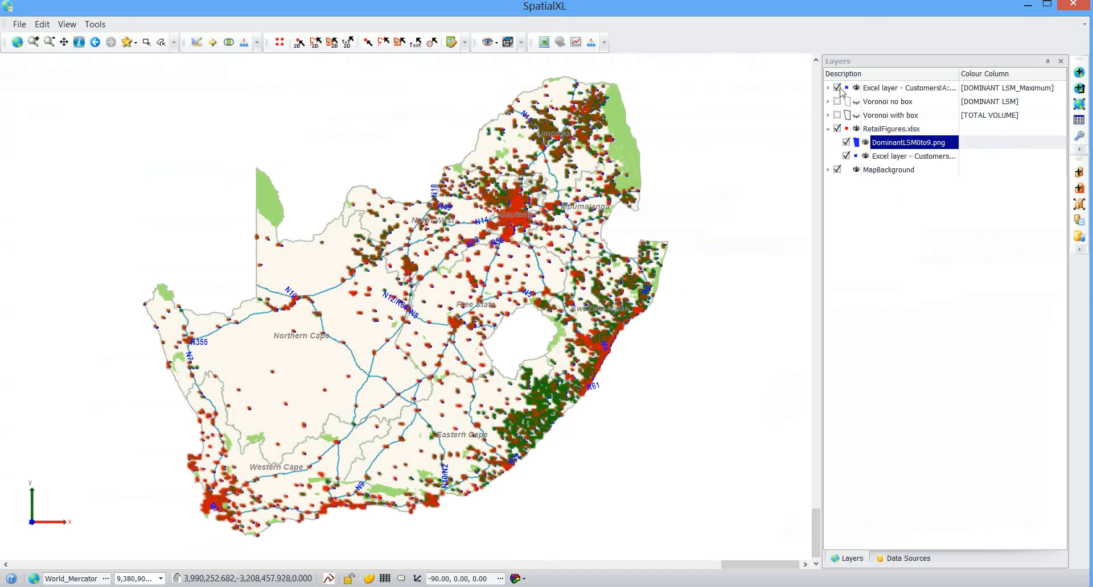
pyautogui.click(837, 88)
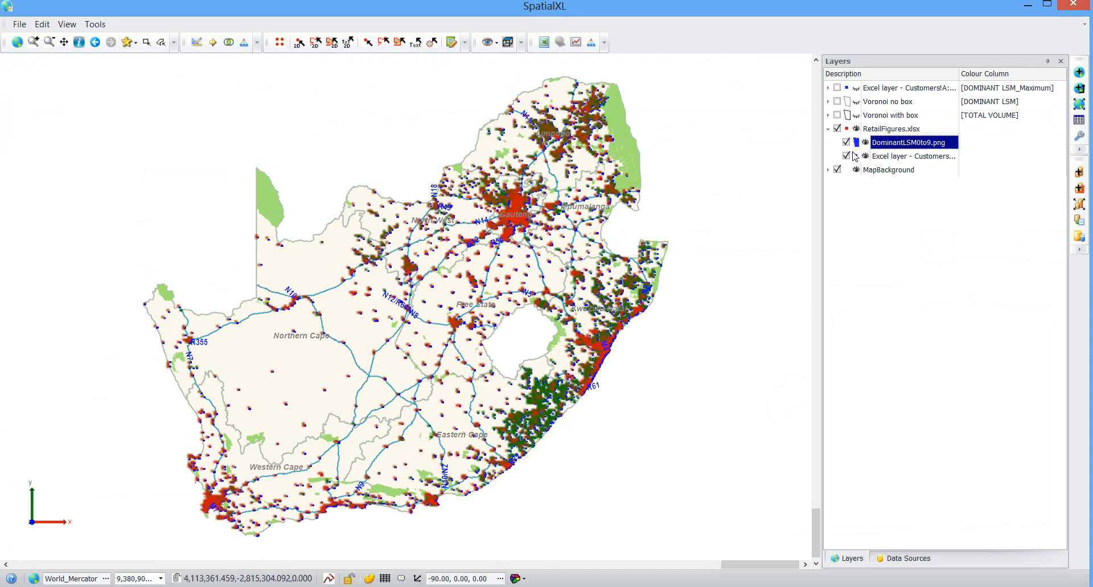
# Step: Examine DominantLSM0to9.png with its sibling Customers sublayer and MapBackground hidden, then with both shown again and close up around Gauteng
pyautogui.click(837, 170)
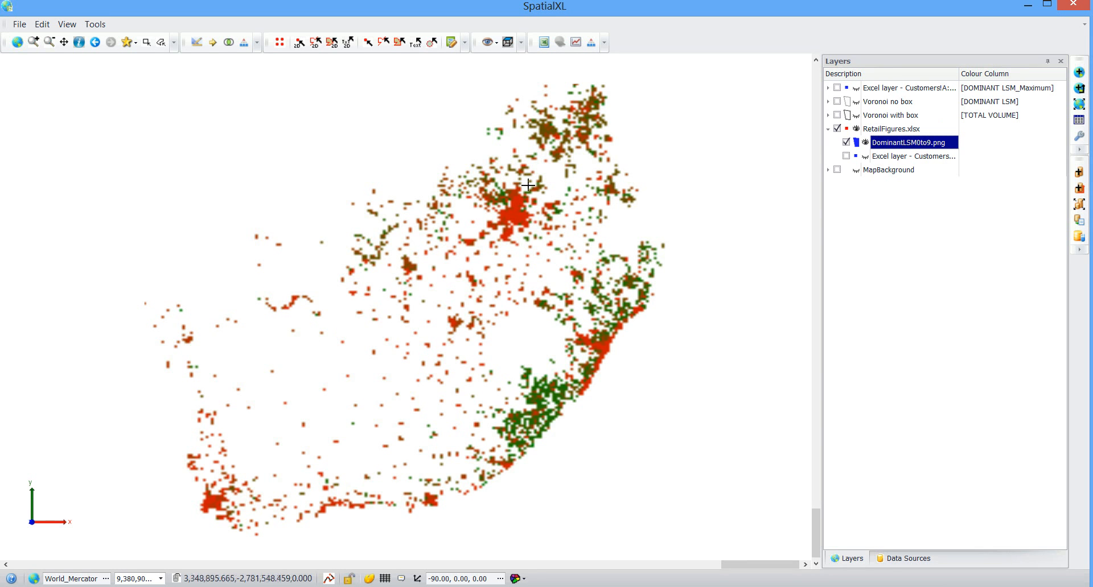
pyautogui.click(836, 170)
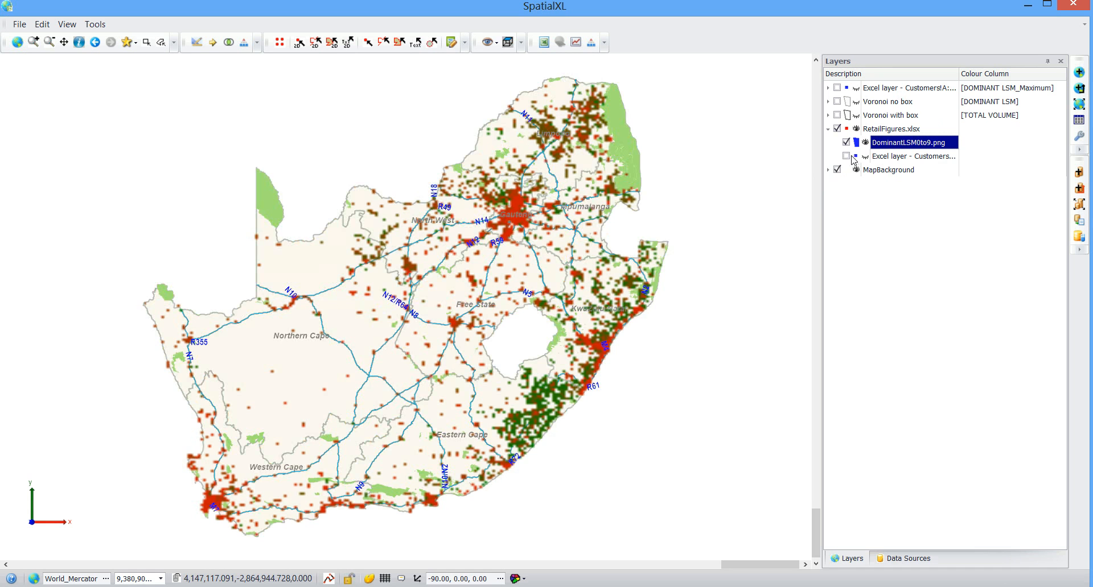
pyautogui.click(846, 156)
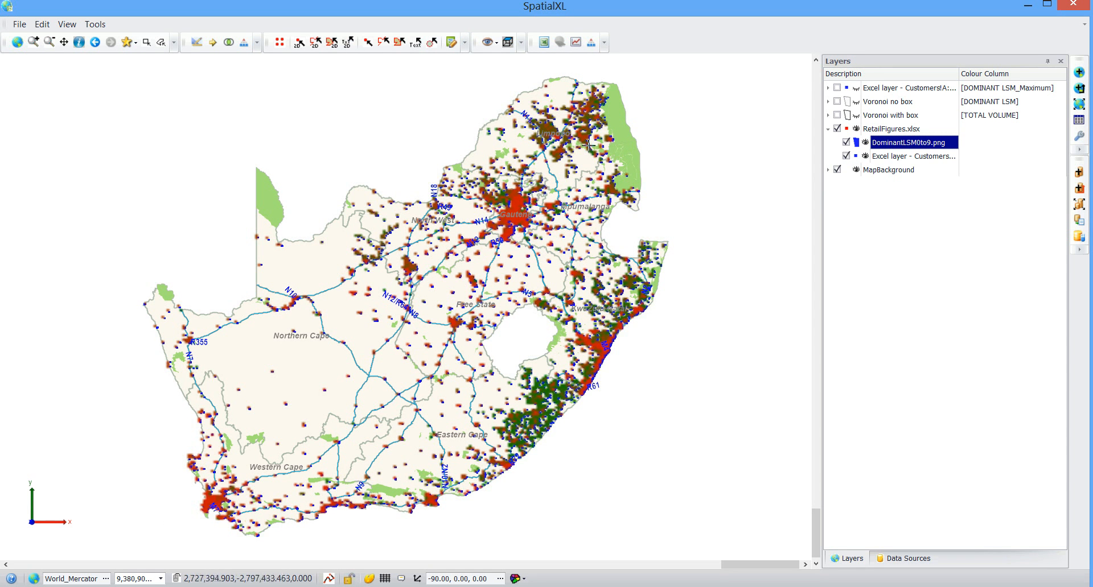
pyautogui.scroll(2, 520, 215)
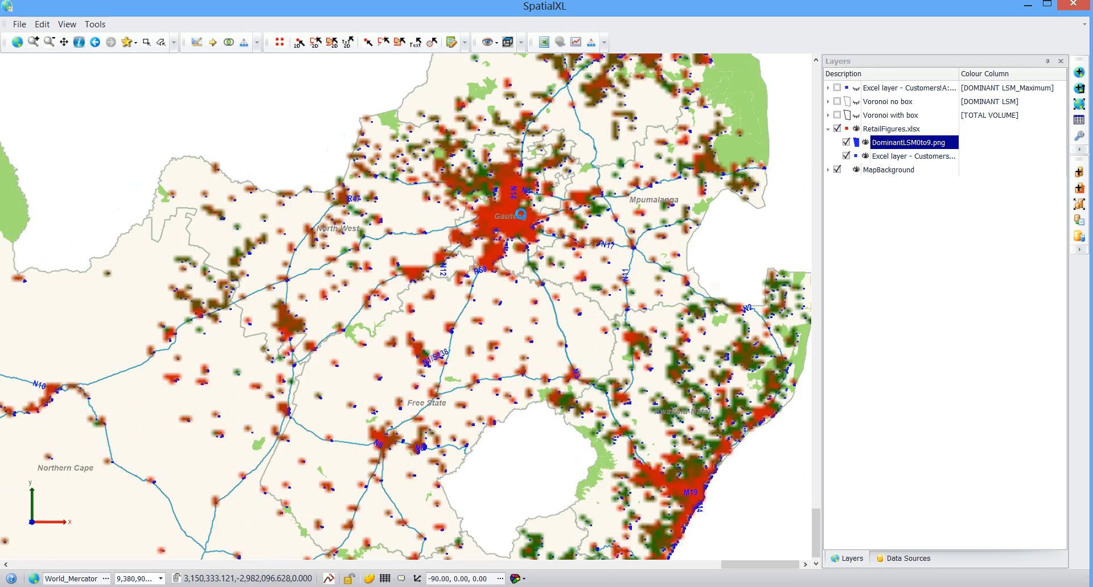
pyautogui.scroll(6, 520, 214)
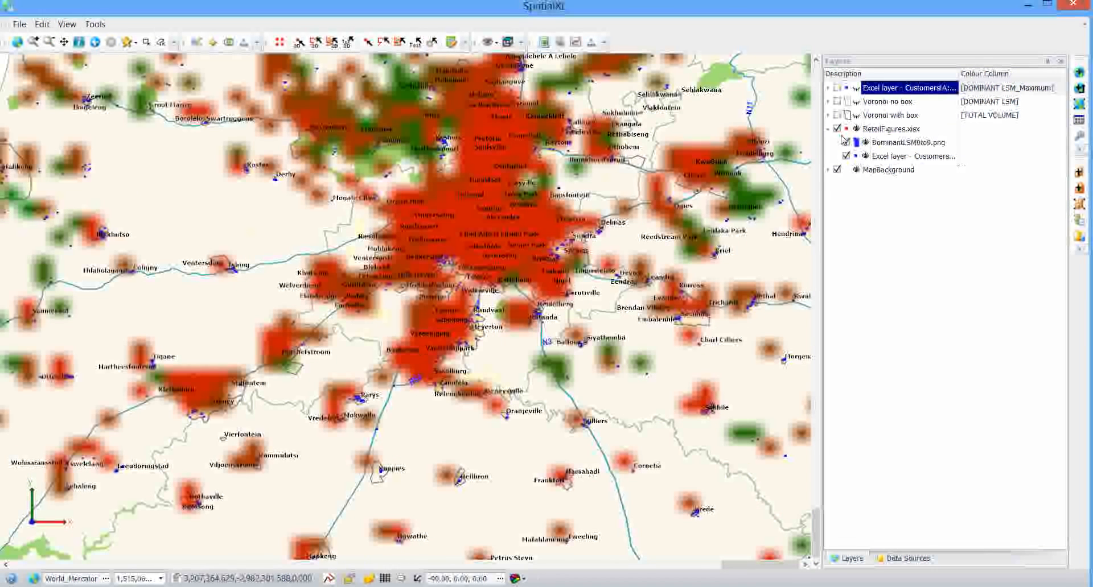